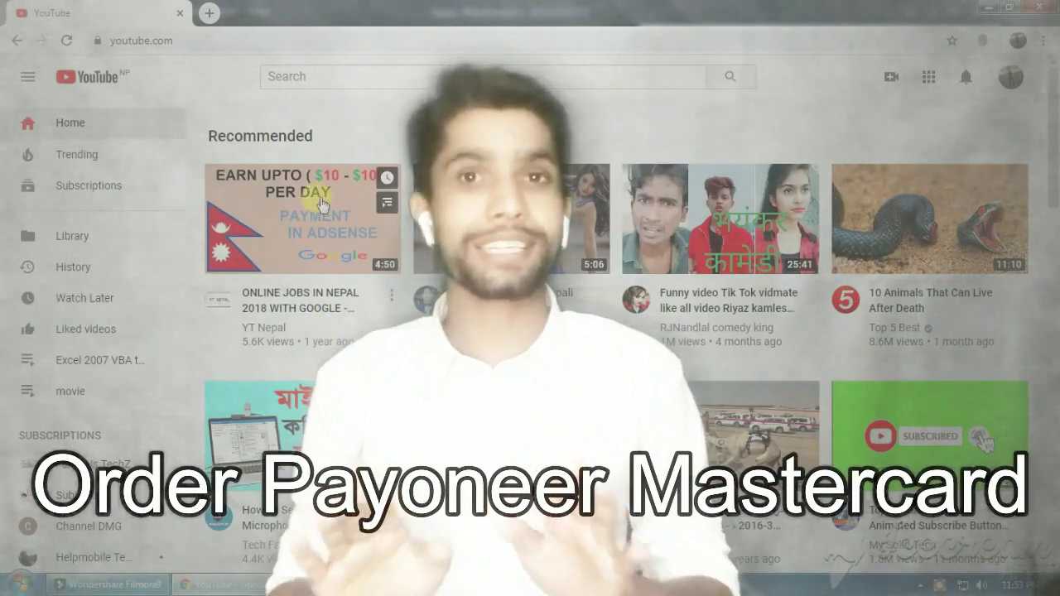
# Search YouTube for 'Fame Us TechZ' and open that channel's page.
pyautogui.click(313, 77)
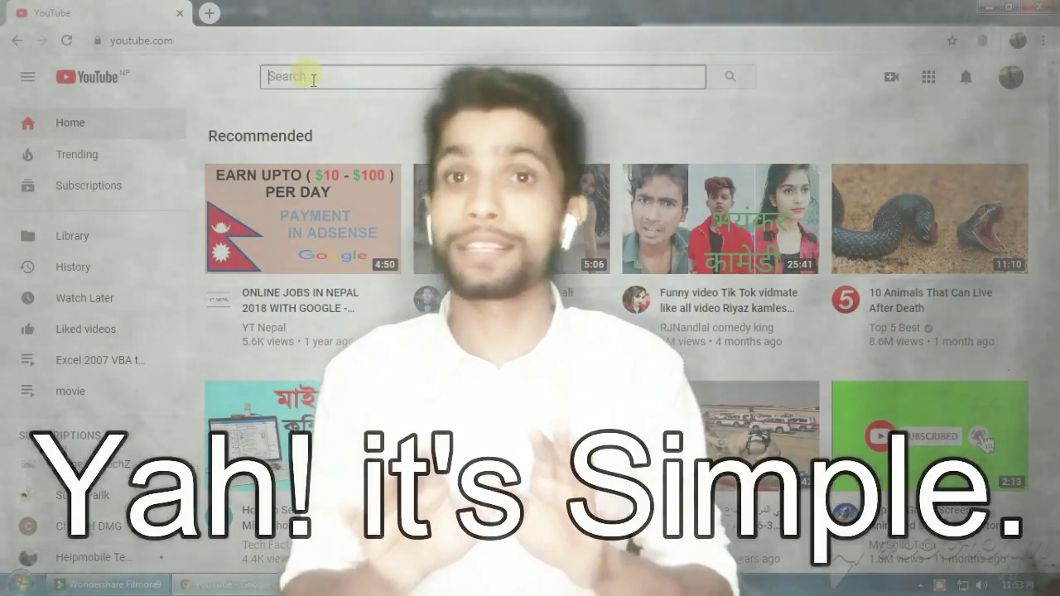
pyautogui.write('Fame')
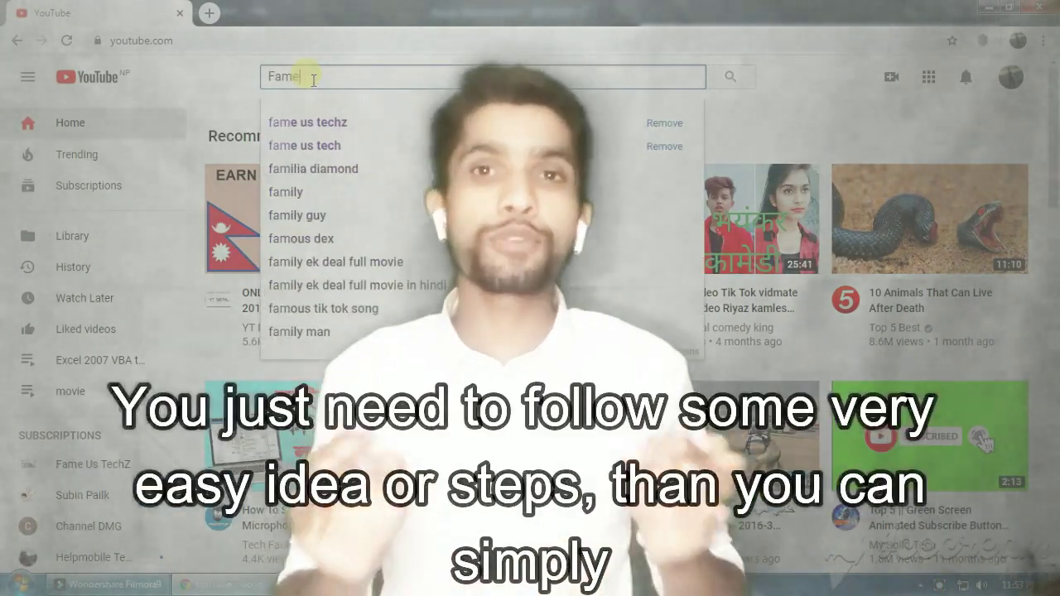
pyautogui.write(' U')
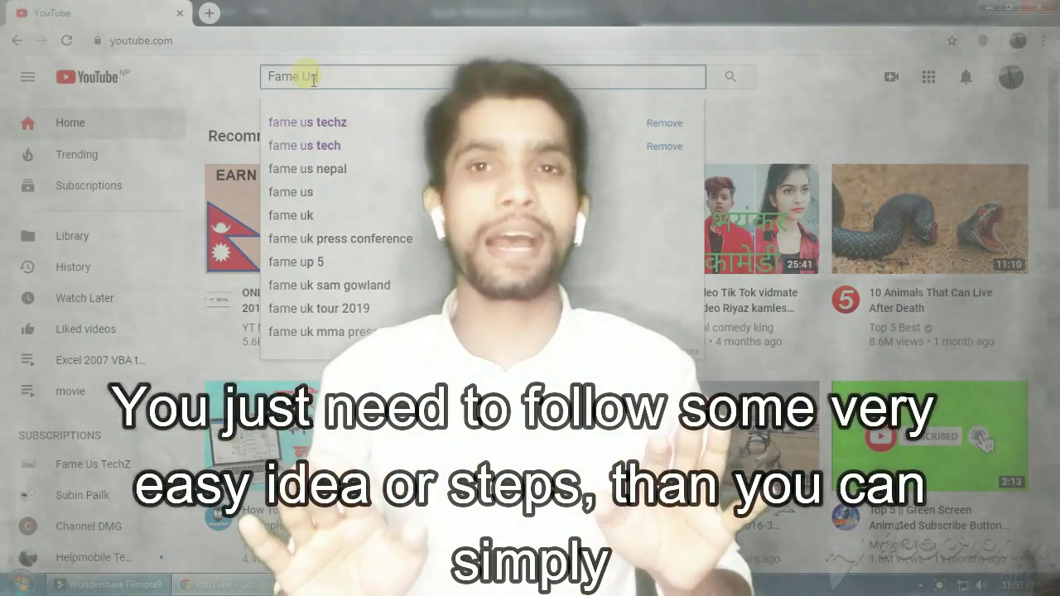
pyautogui.write('s TechZ')
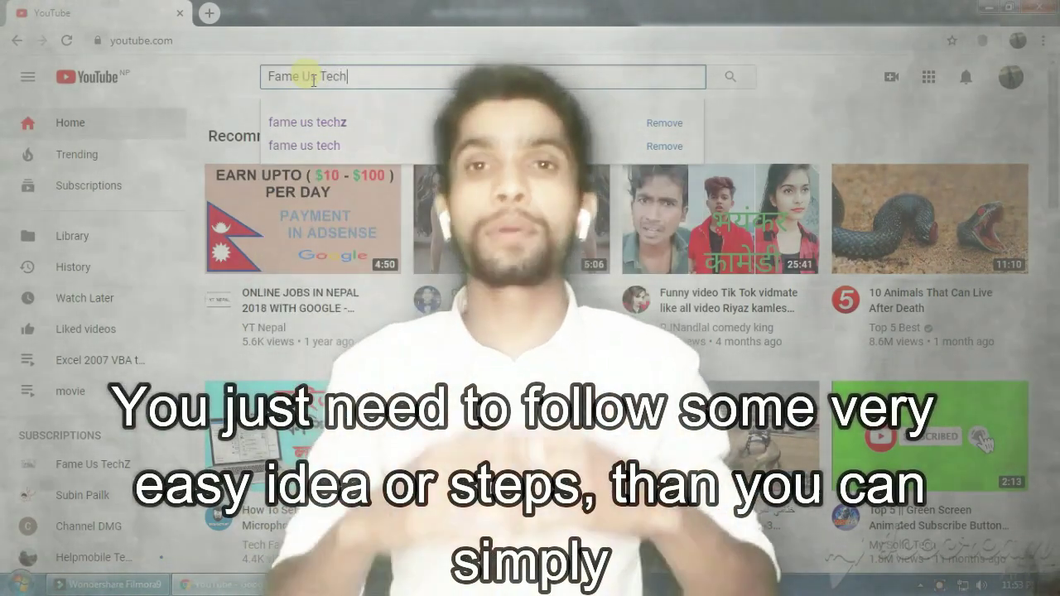
pyautogui.press('Return')
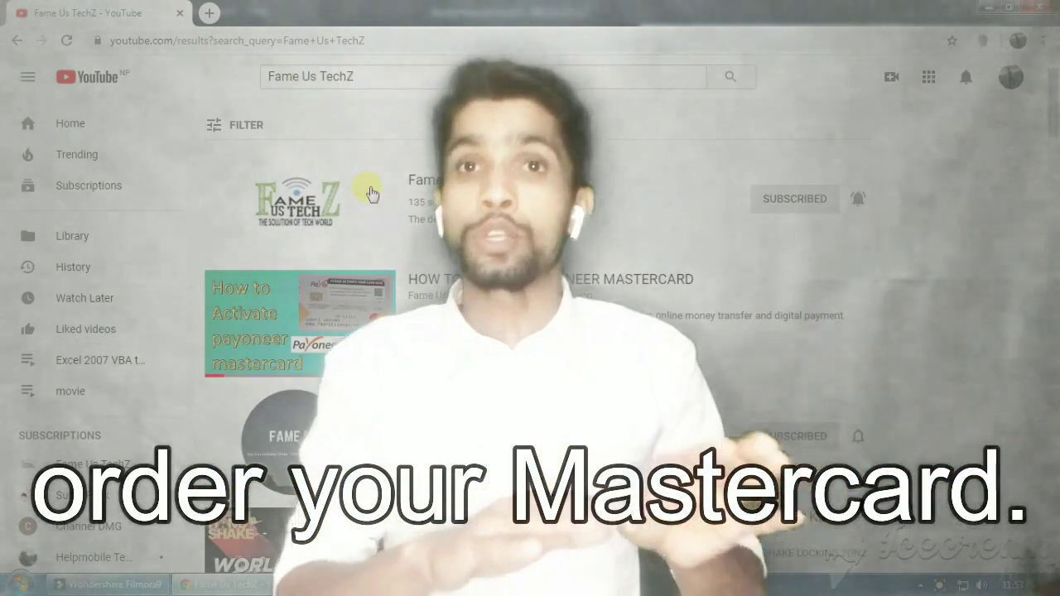
pyautogui.click(418, 183)
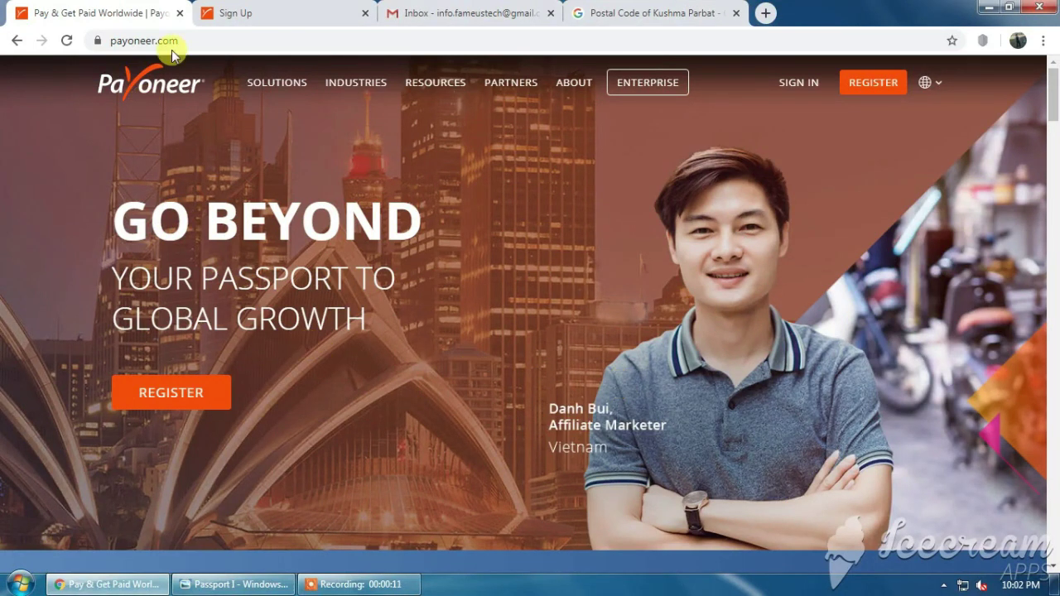
pyautogui.click(204, 41)
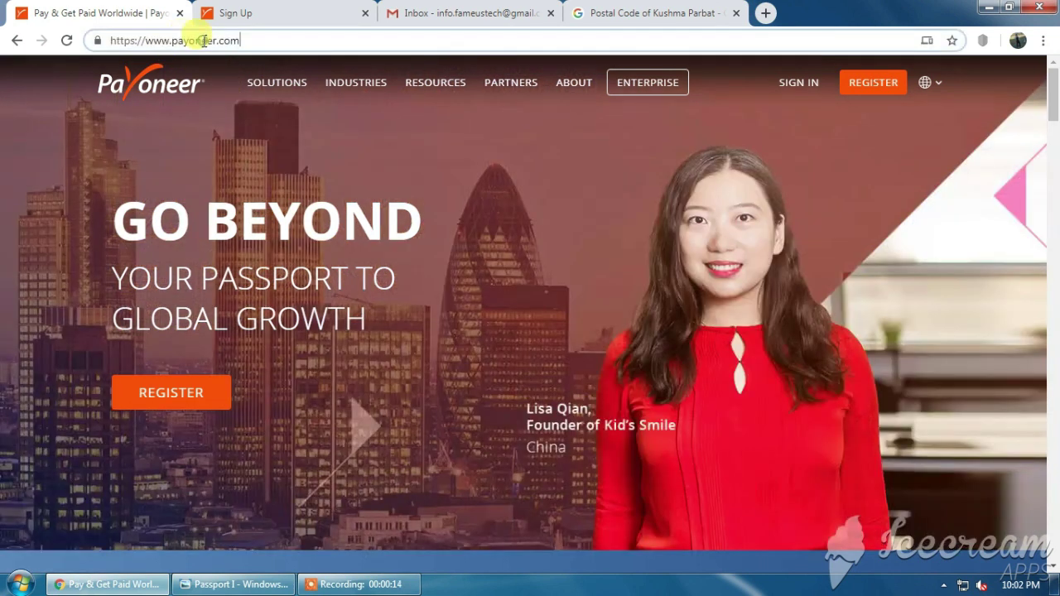
pyautogui.moveTo(240, 41); pyautogui.dragTo(147, 37)
pyautogui.click(322, 40)
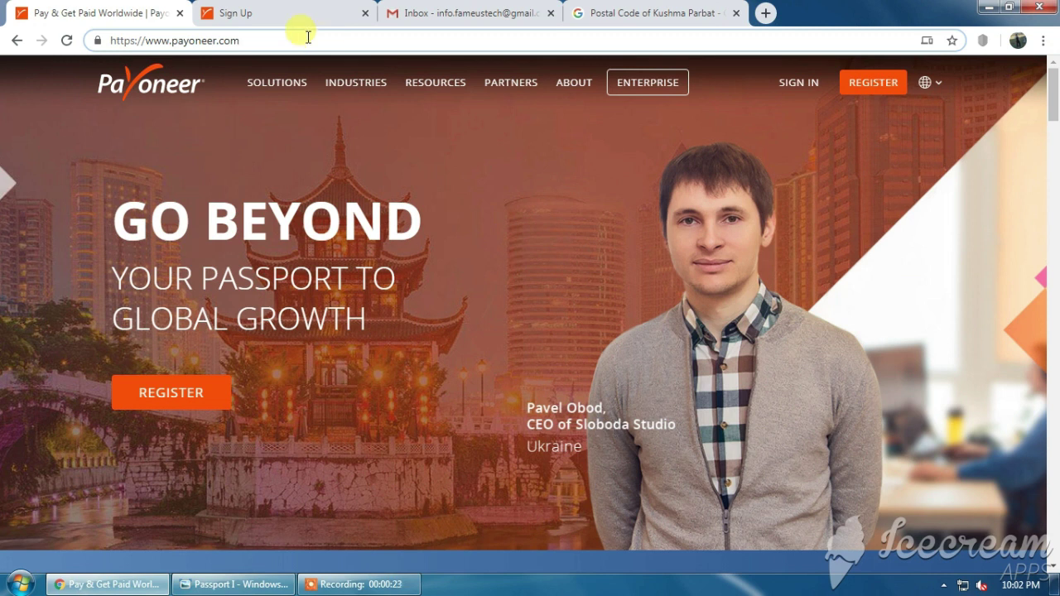
pyautogui.click(402, 138)
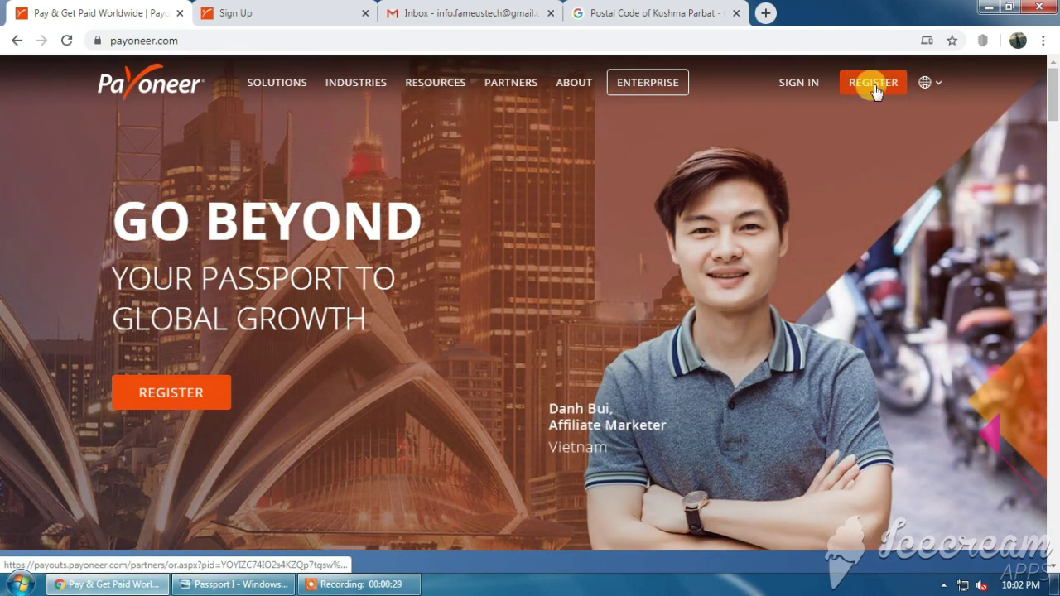
pyautogui.click(301, 8)
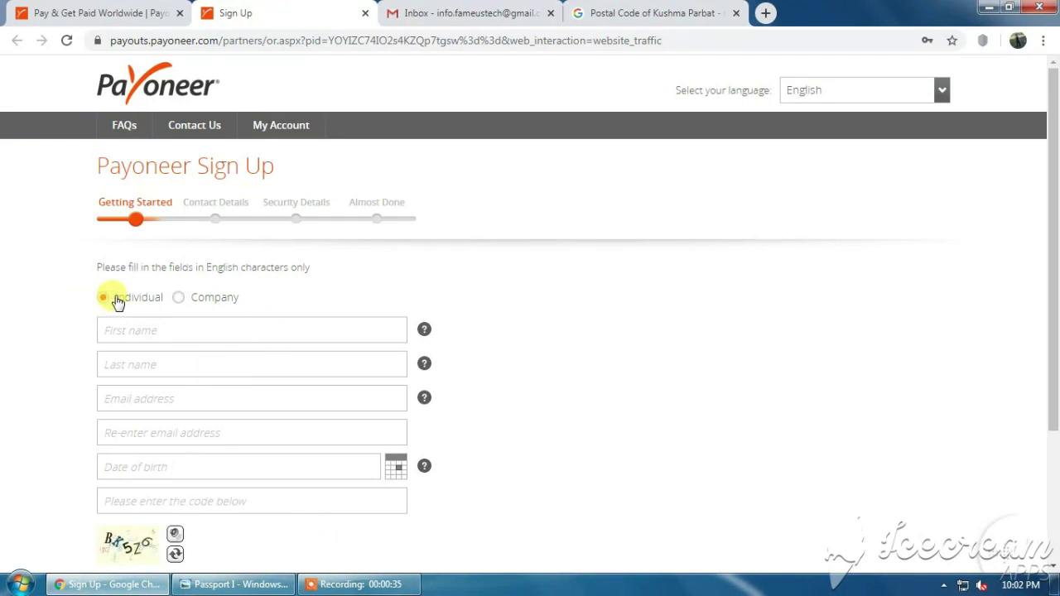
# Enter the applicant's first and last name, and the e-mail address twice.
pyautogui.scroll(-1, 112, 294)
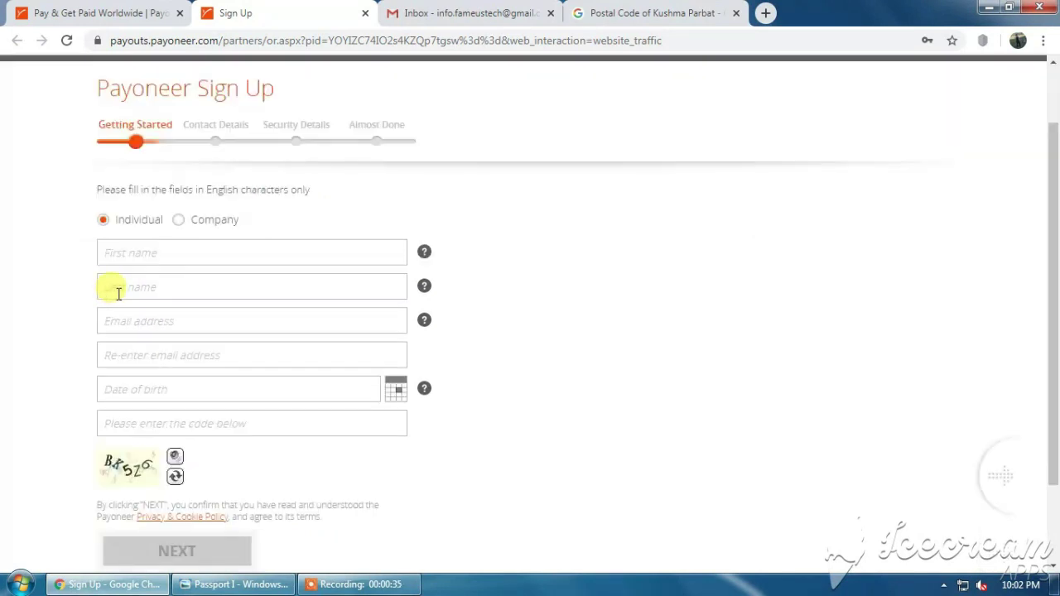
pyautogui.click(154, 254)
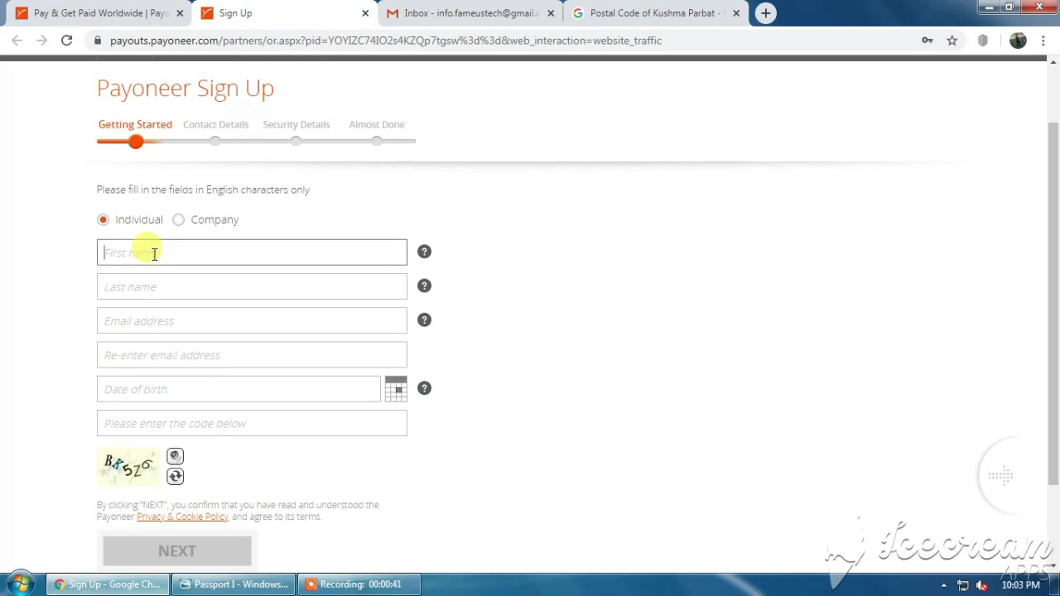
pyautogui.press('Tab')
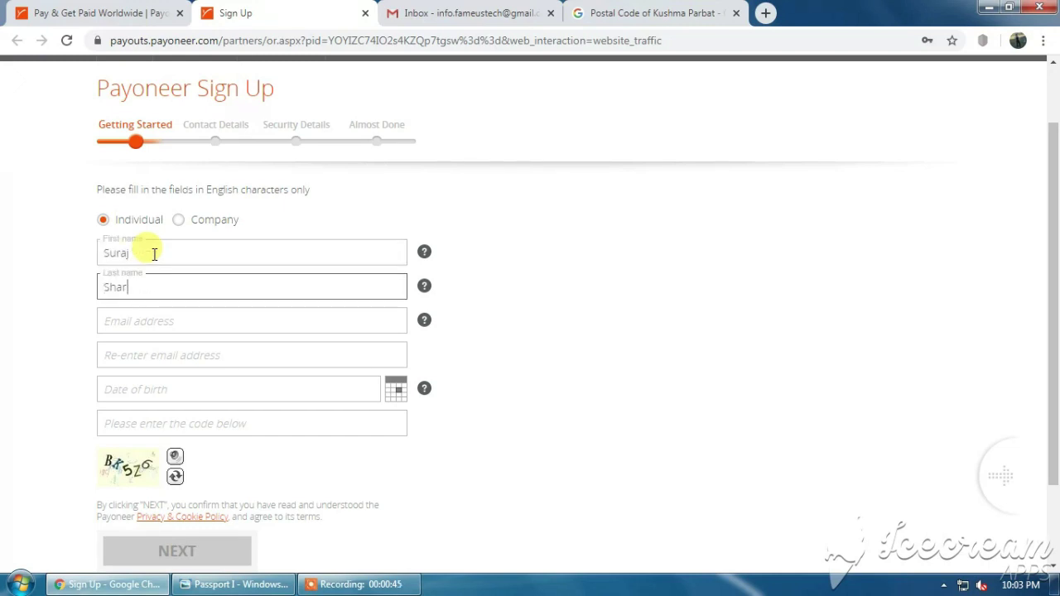
pyautogui.press('Tab')
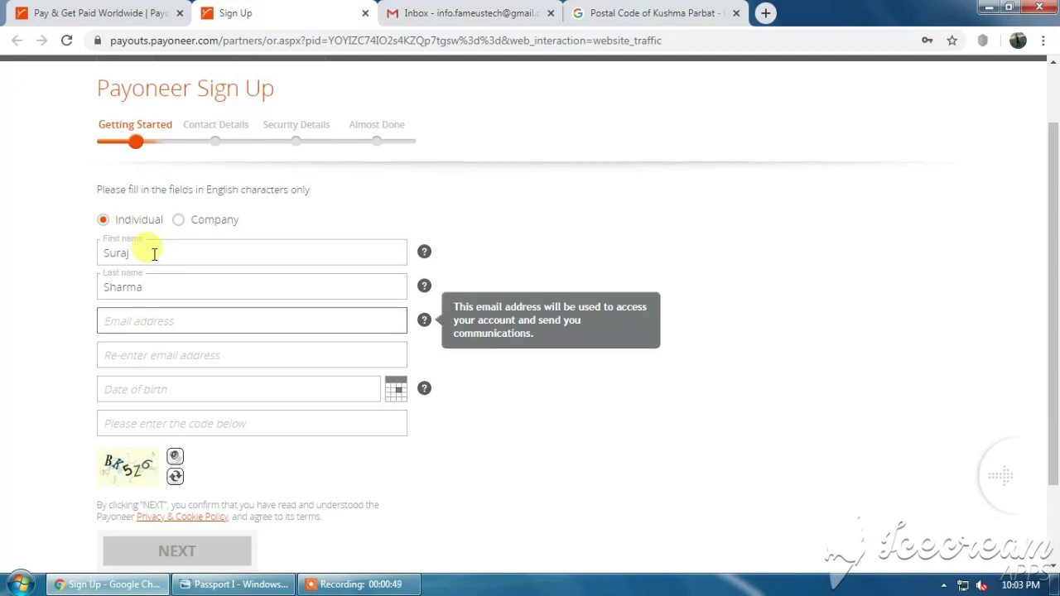
pyautogui.click(154, 254)
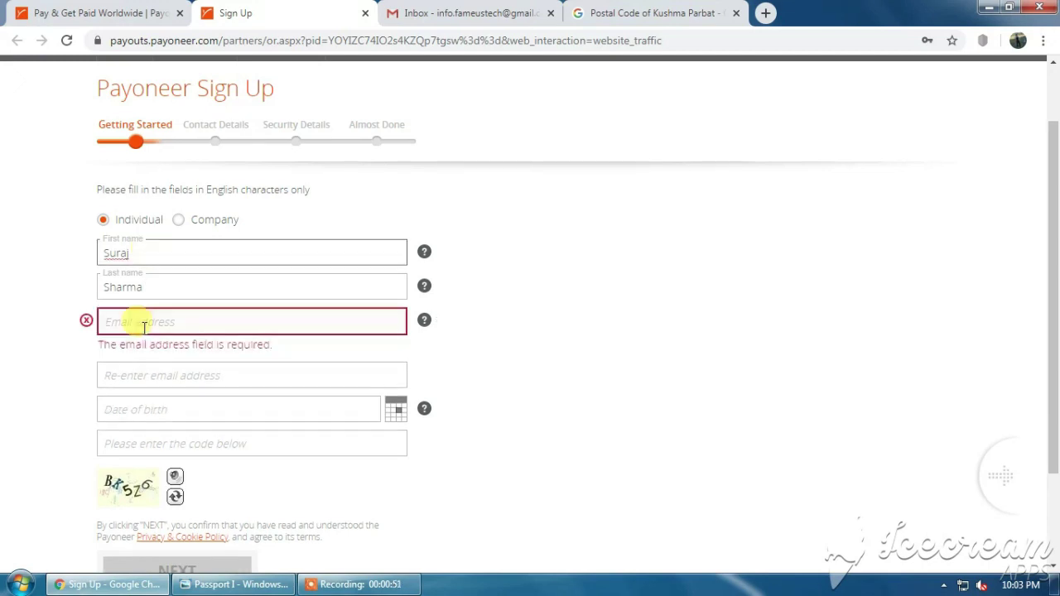
pyautogui.click(157, 290)
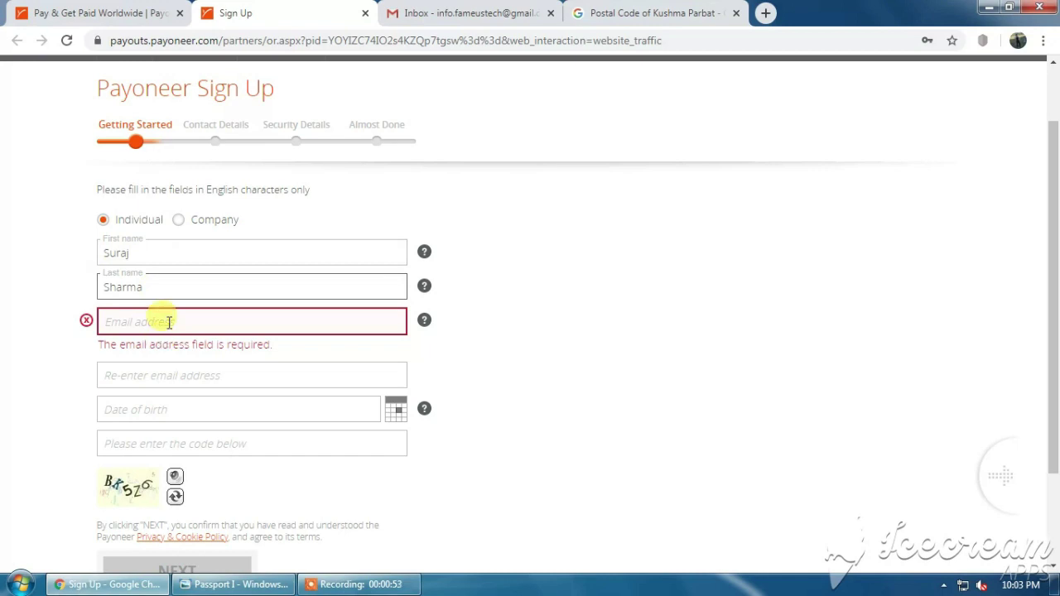
pyautogui.click(169, 322)
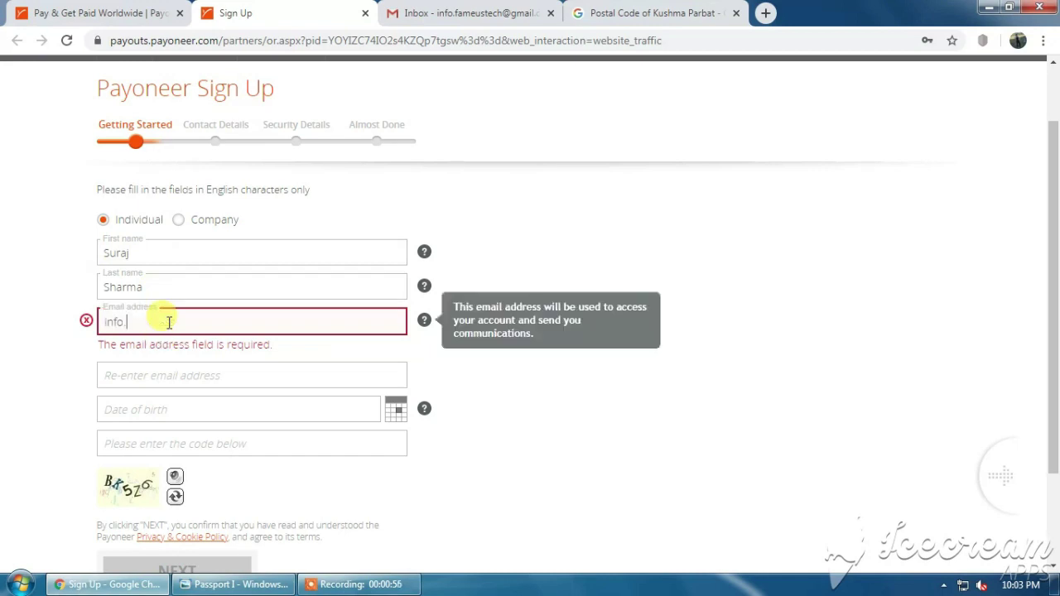
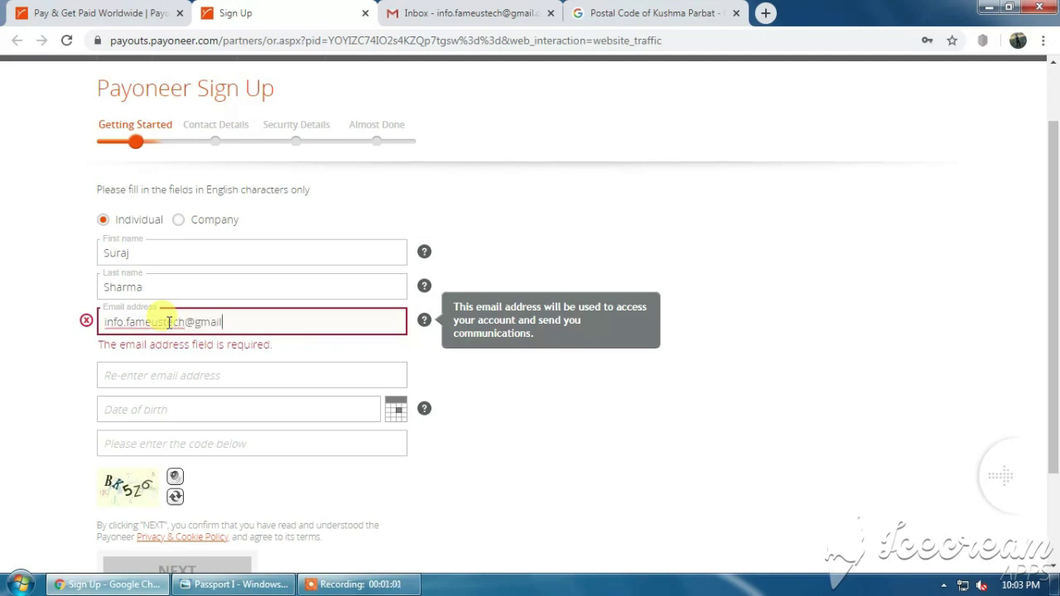
pyautogui.press('Tab')
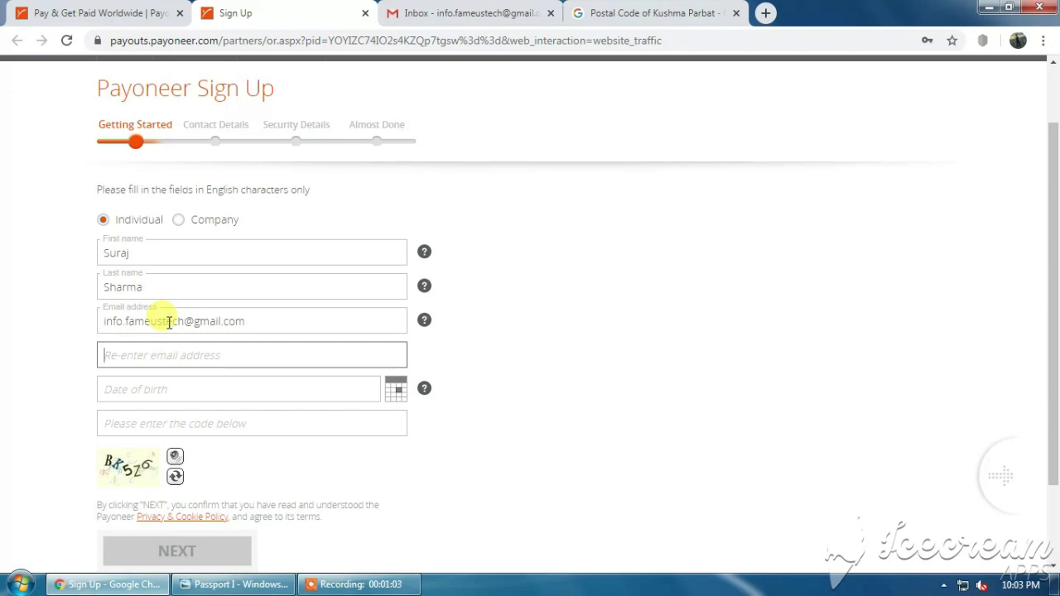
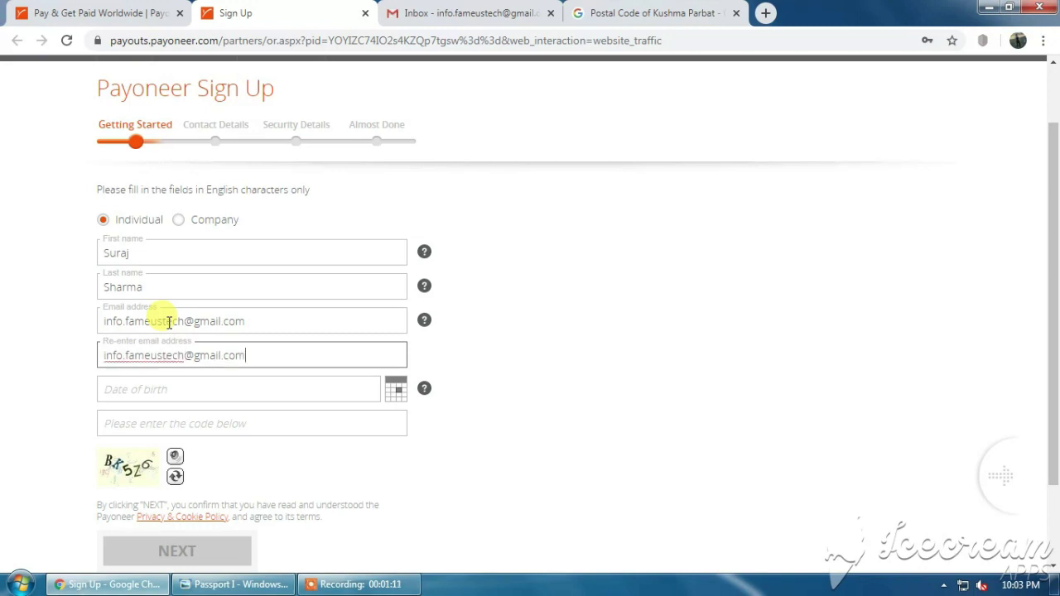
pyautogui.press('Tab')
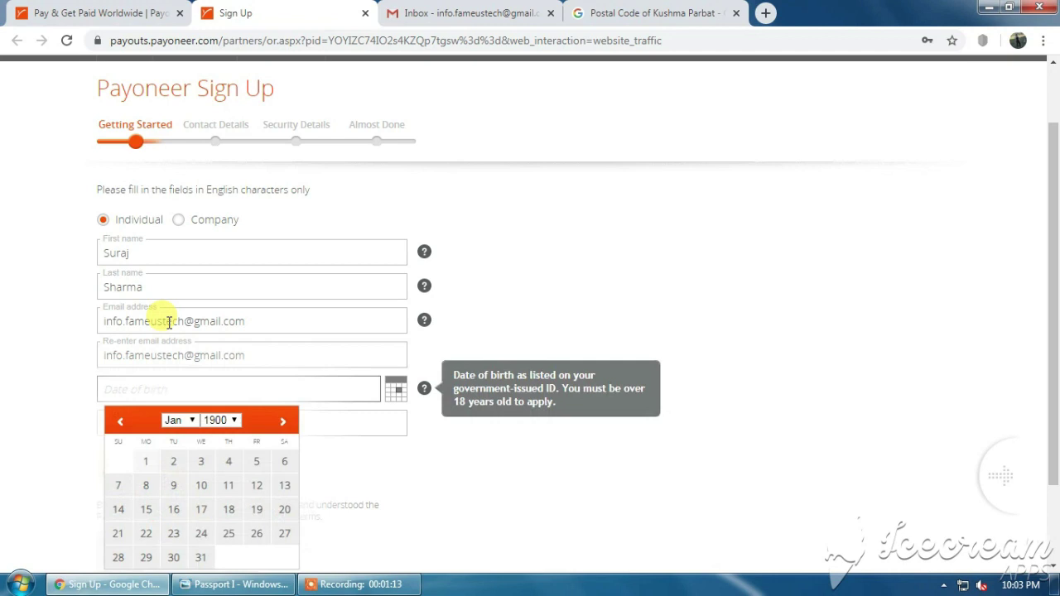
# Set the date of birth to July 3, 1993.
pyautogui.click(223, 422)
pyautogui.scroll(-15, 217, 359)
pyautogui.scroll(-1, 215, 358)
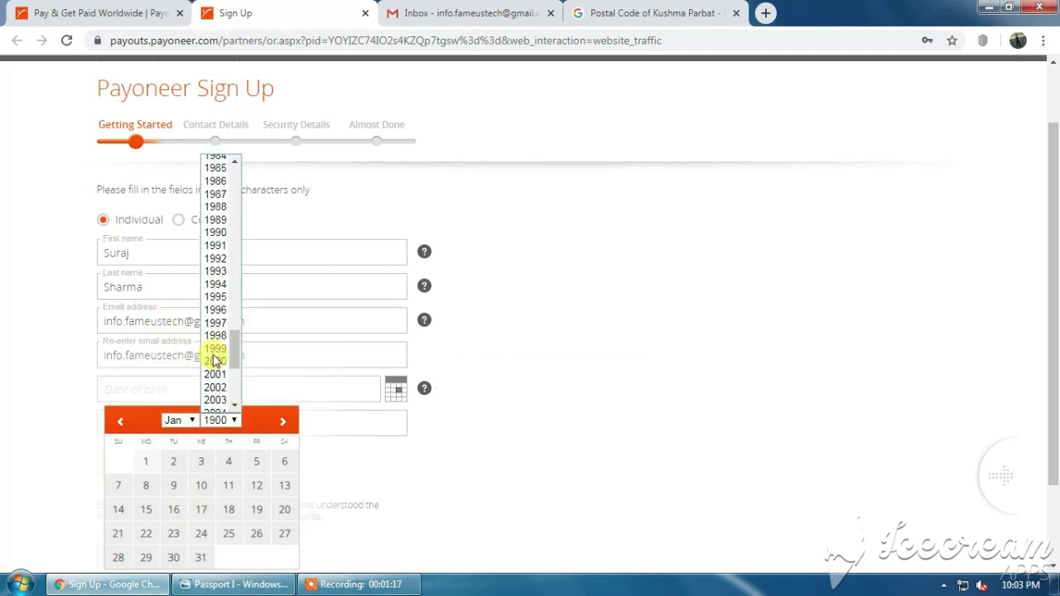
pyautogui.click(217, 272)
pyautogui.click(177, 420)
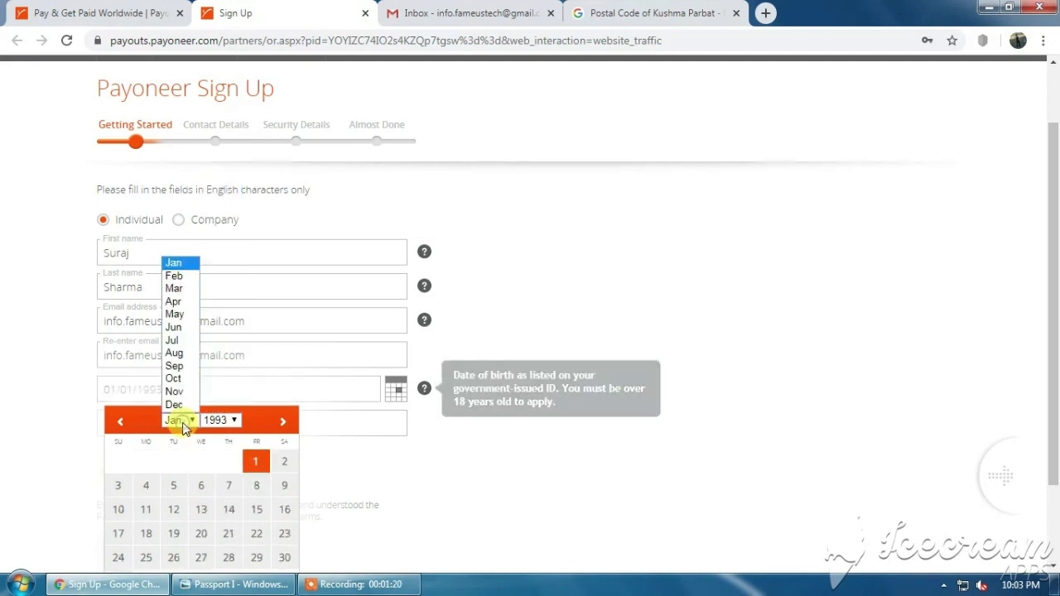
pyautogui.click(172, 340)
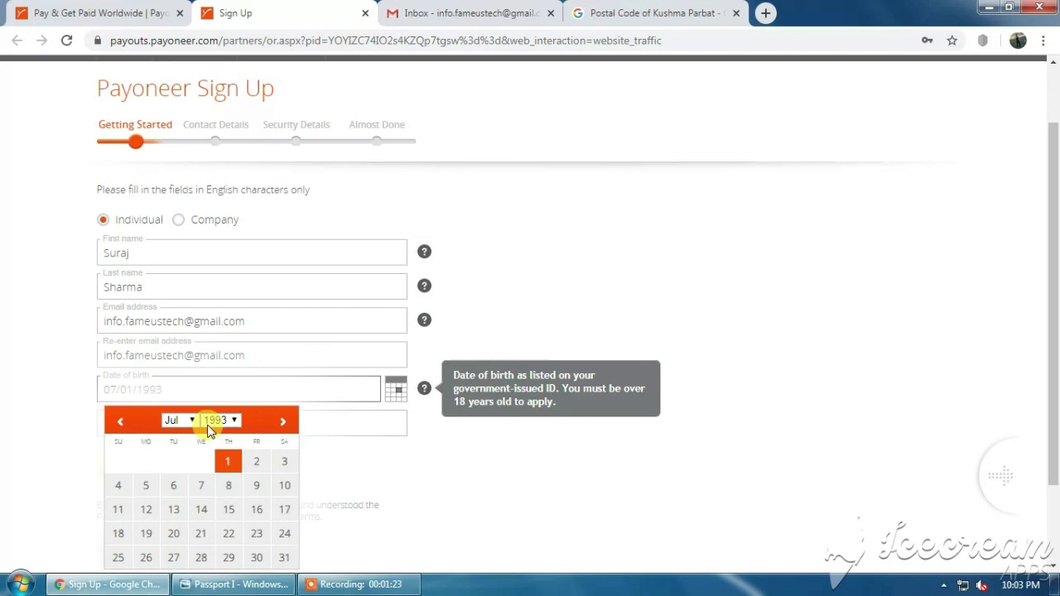
pyautogui.click(283, 462)
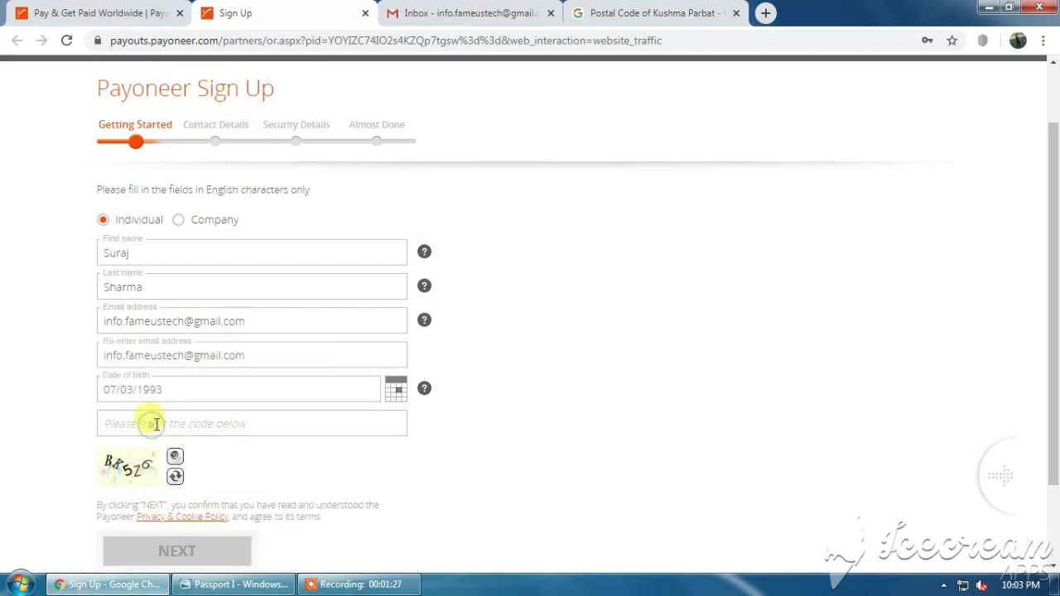
# Enter the image security code and submit the Getting Started step.
pyautogui.scroll(-1, 156, 424)
pyautogui.click(120, 348)
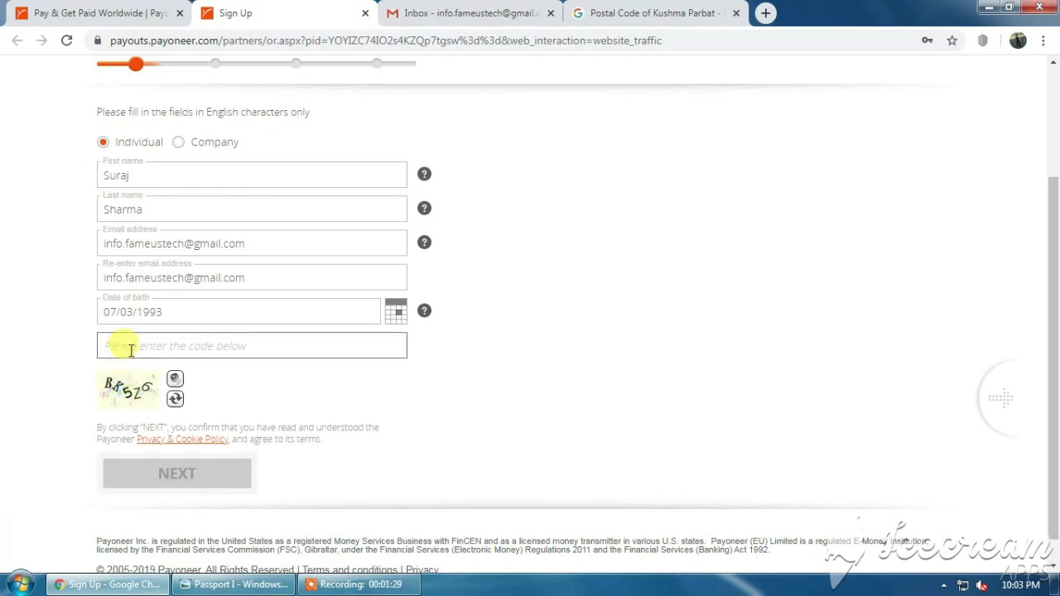
pyautogui.write('BK5')
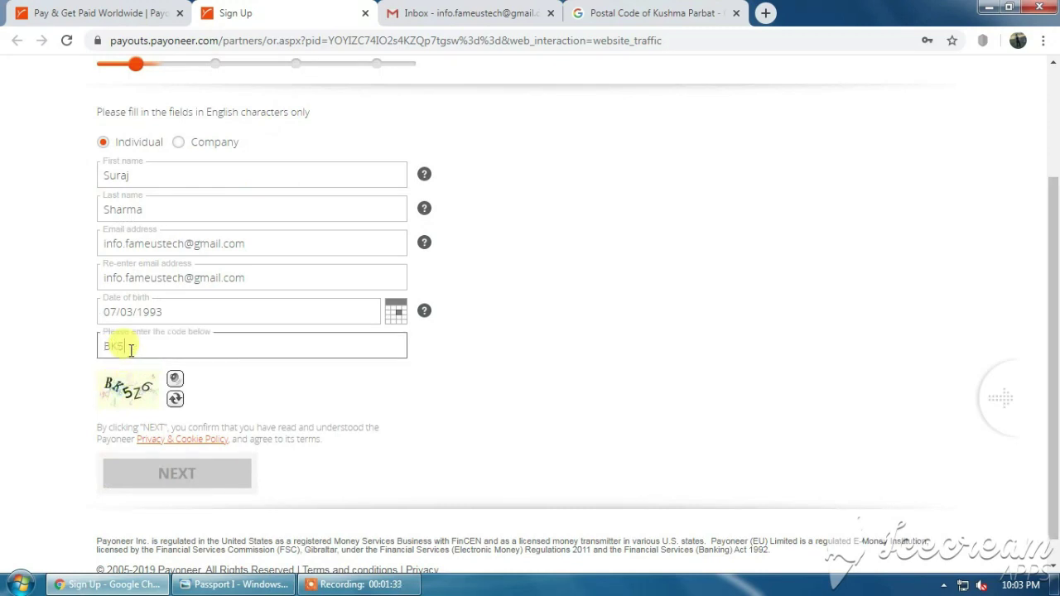
pyautogui.write('2')
pyautogui.write('6')
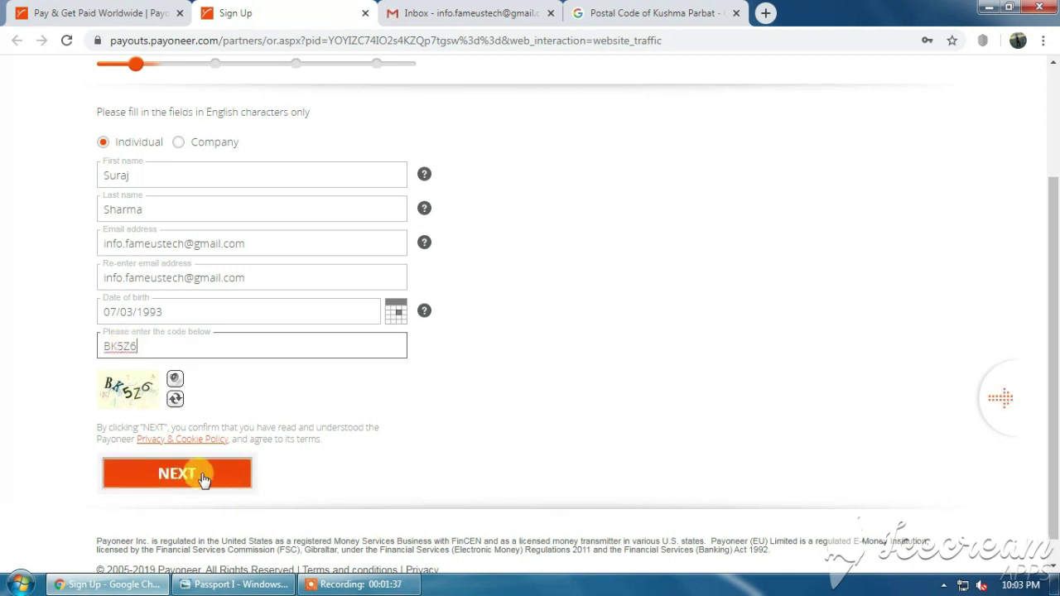
pyautogui.click(175, 475)
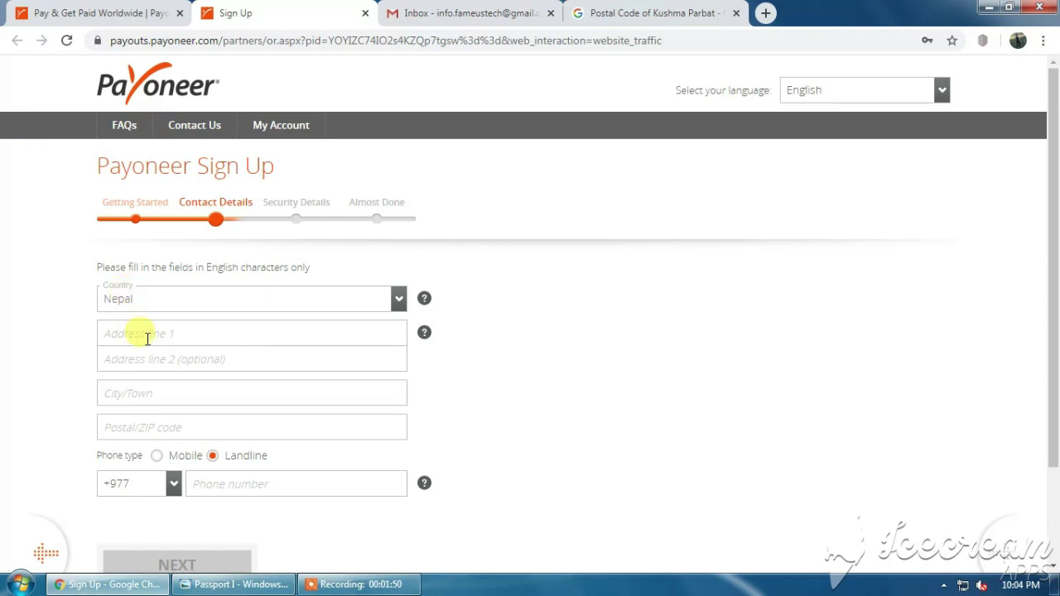
# Enter the residential address in both address lines and the city/town field.
pyautogui.click(135, 332)
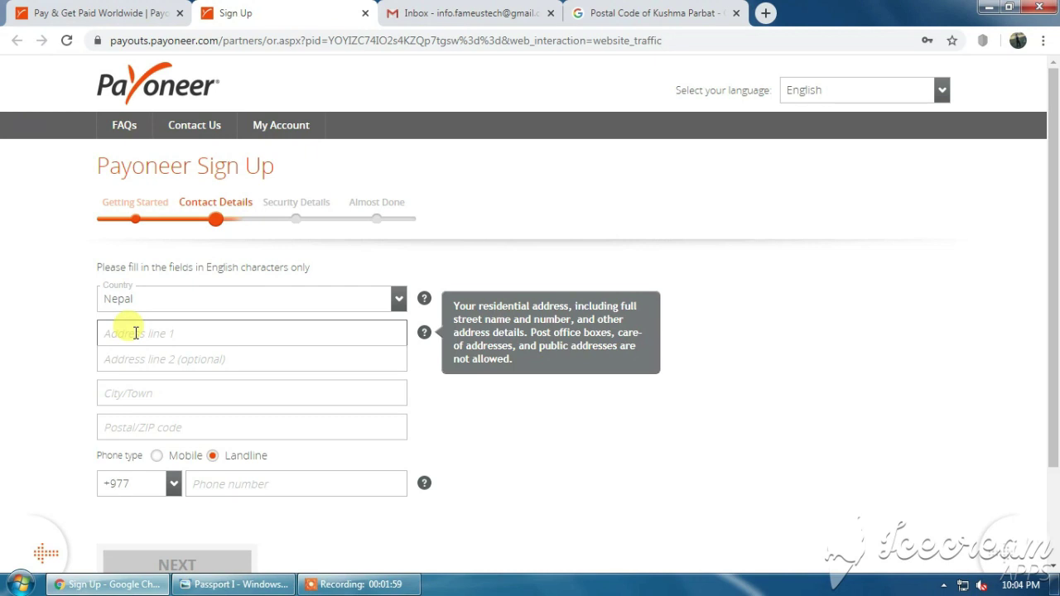
pyautogui.write('Modi')
pyautogui.press('BackSpace')
pyautogui.press('BackSpace')
pyautogui.press('BackSpace')
pyautogui.press('BackSpace')
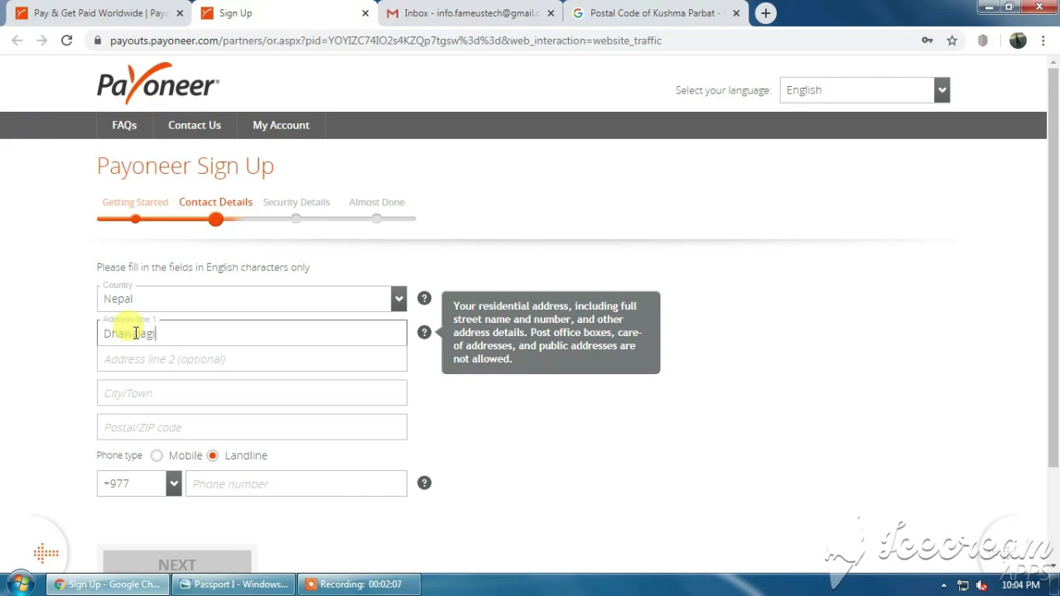
pyautogui.press('Tab')
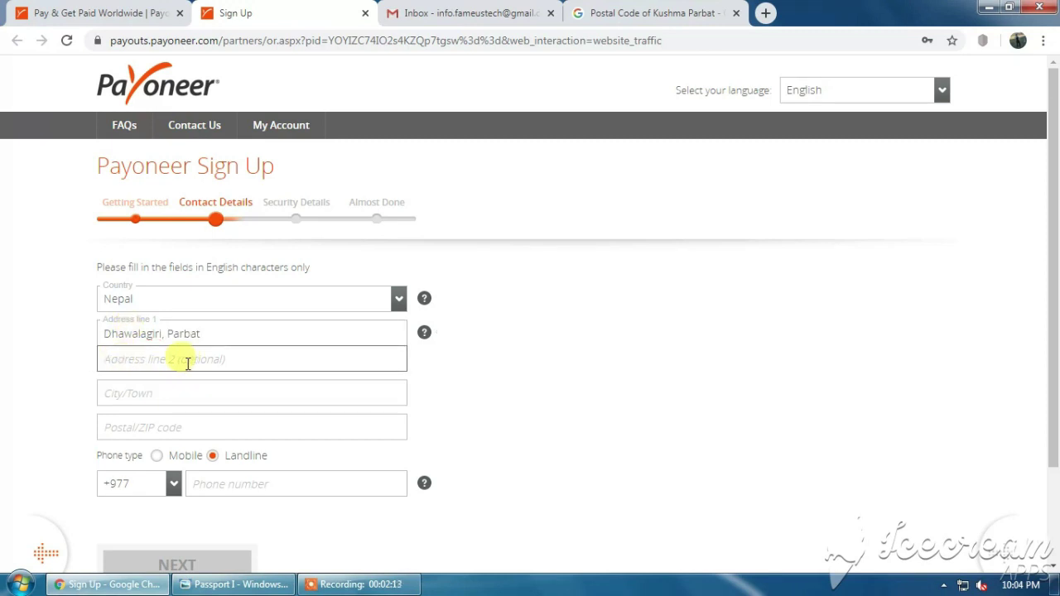
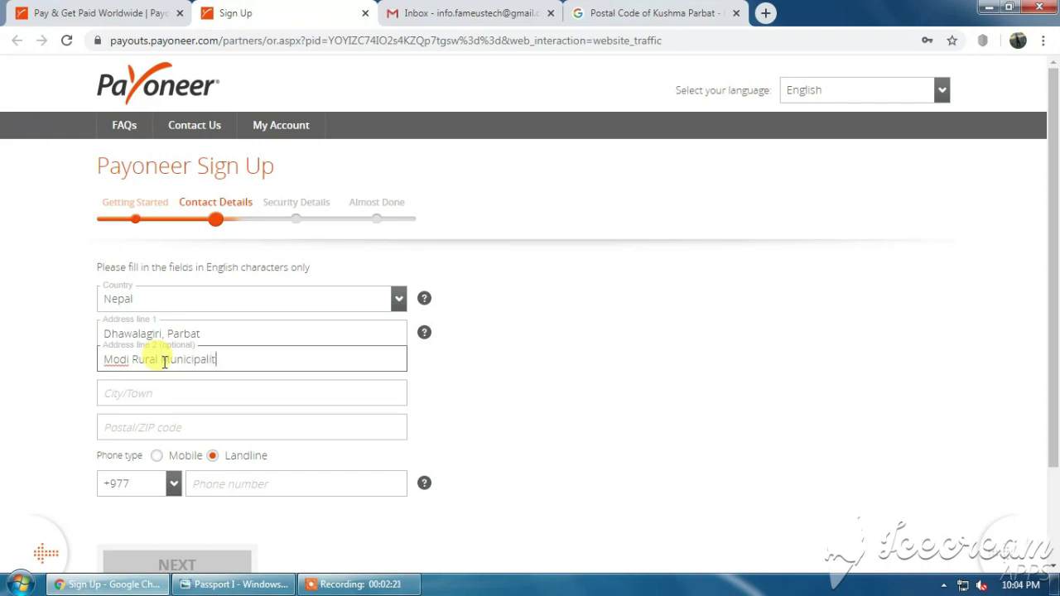
pyautogui.press('Tab')
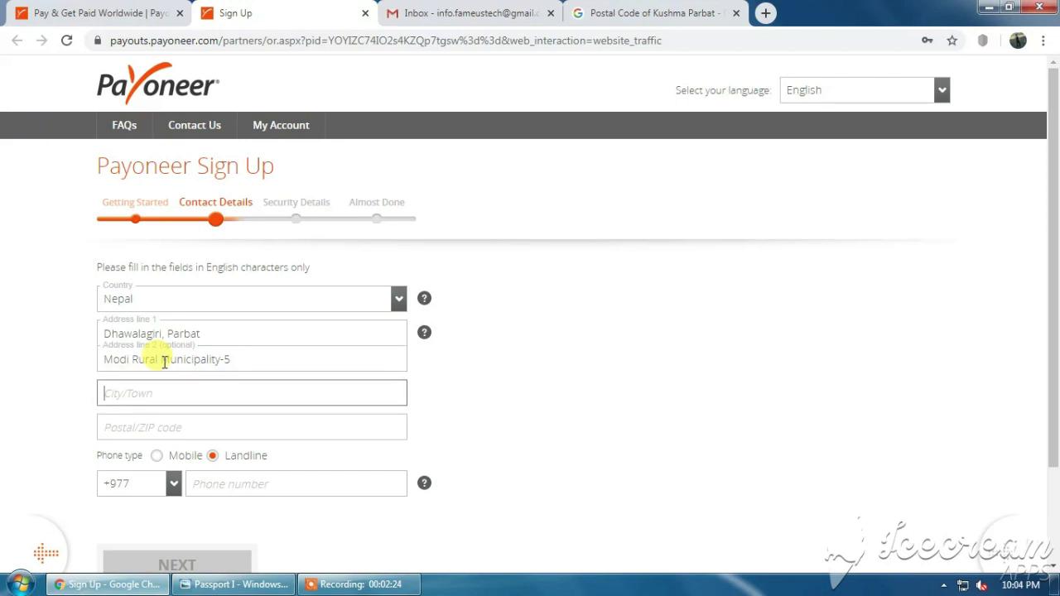
pyautogui.write('Kushma')
pyautogui.press('Tab')
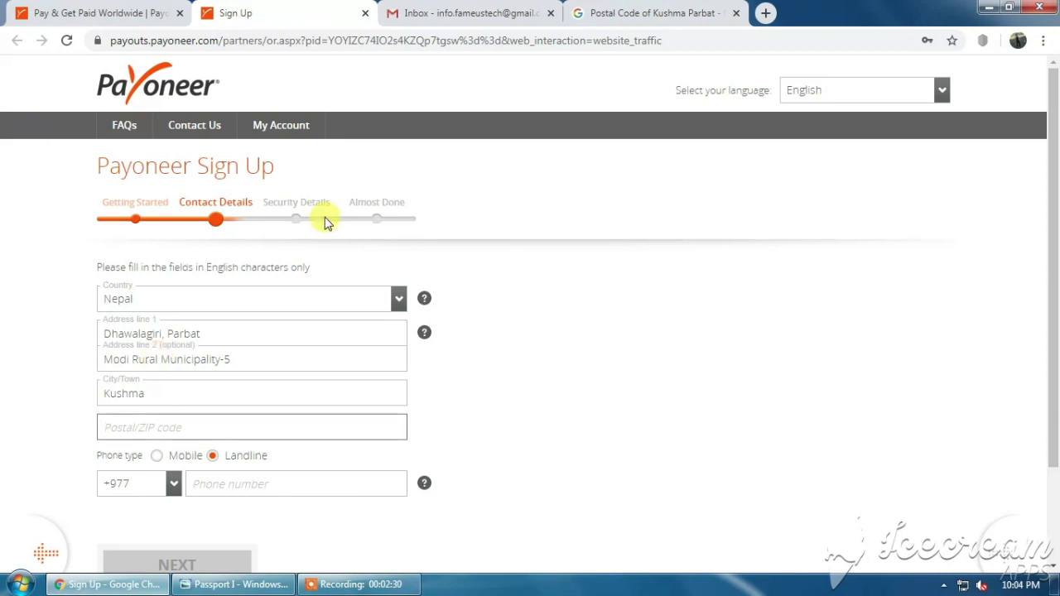
# Look up the town's postal code on Google and enter it in Postal/ZIP code.
pyautogui.click(642, 11)
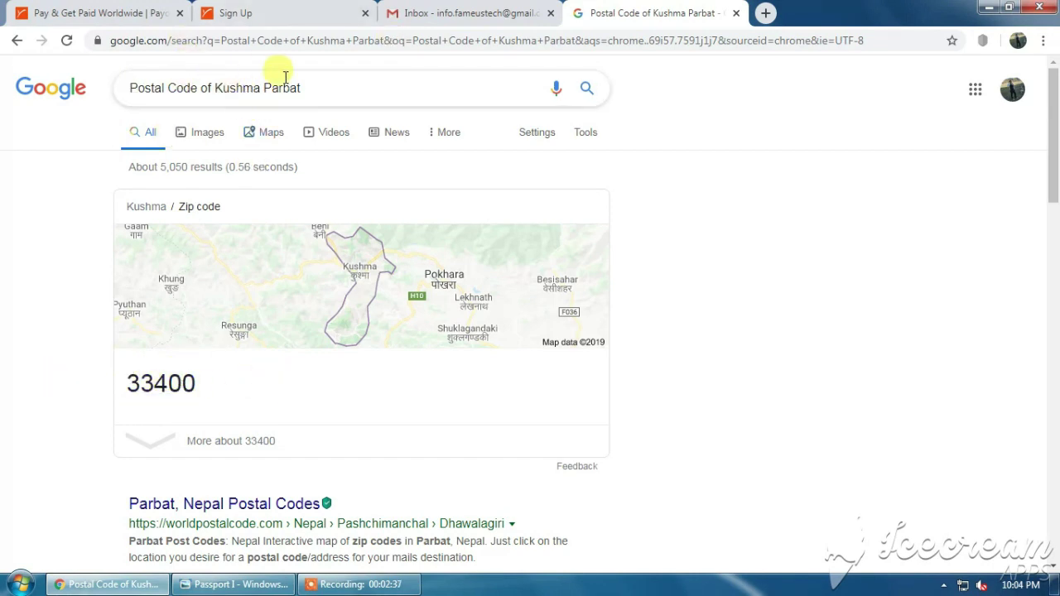
pyautogui.click(248, 13)
pyautogui.click(136, 426)
pyautogui.write('33400')
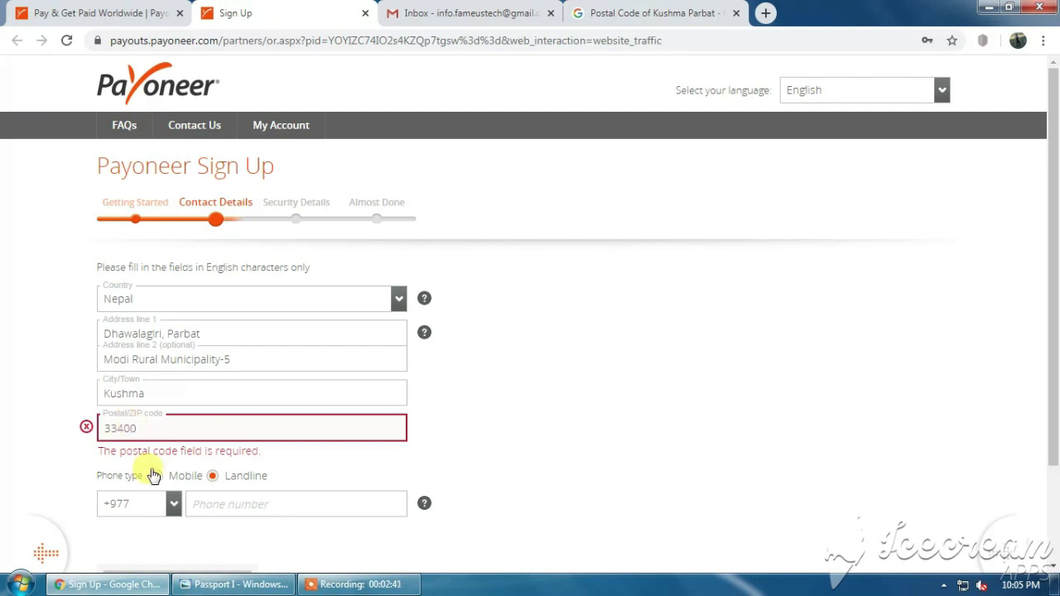
pyautogui.scroll(-1, 166, 476)
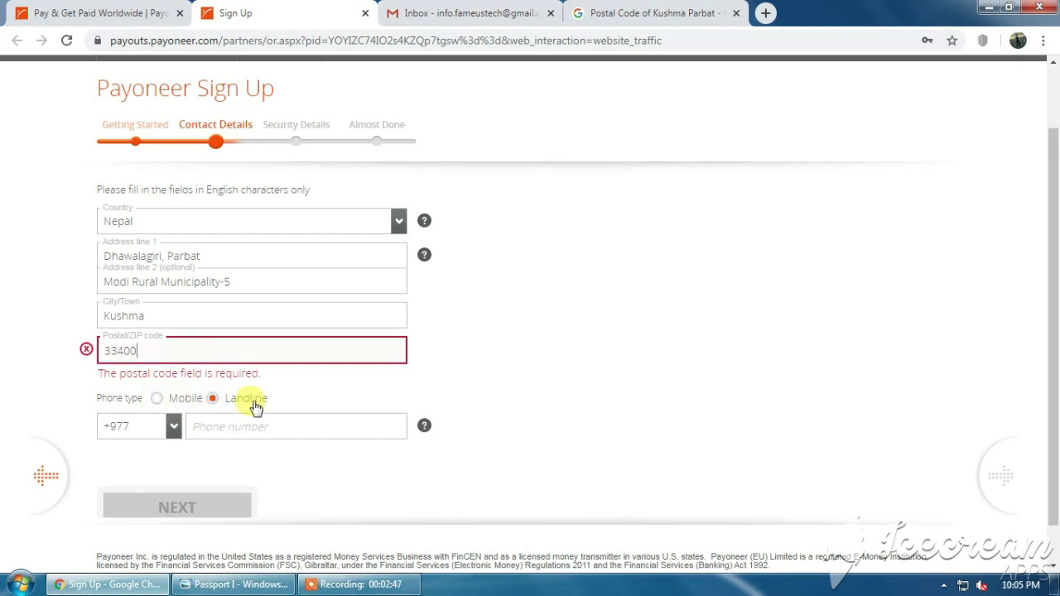
# Confirm the contact details and continue to the Security Details step.
pyautogui.click(159, 401)
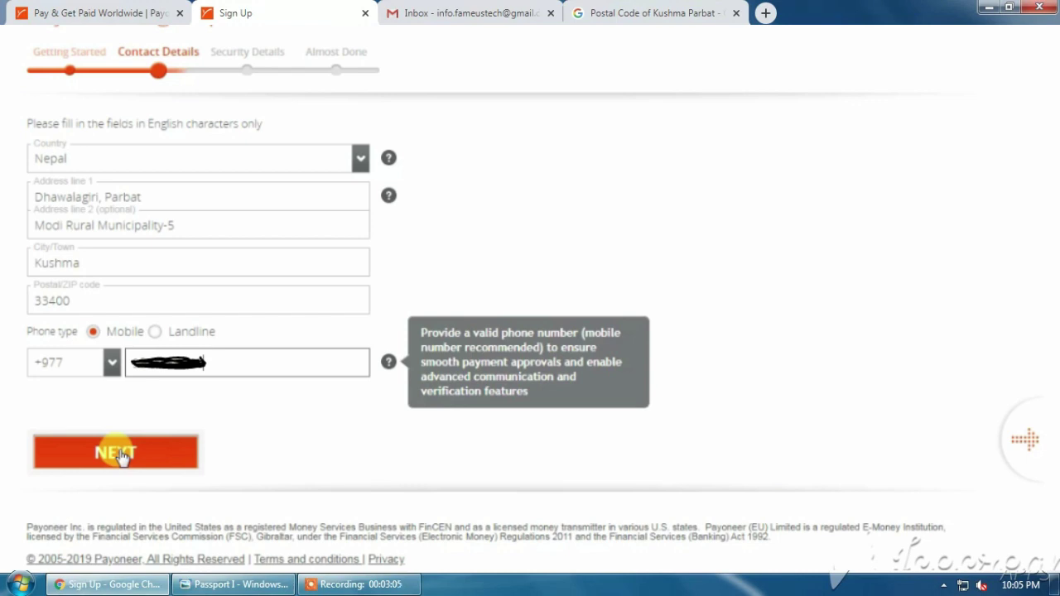
pyautogui.click(120, 454)
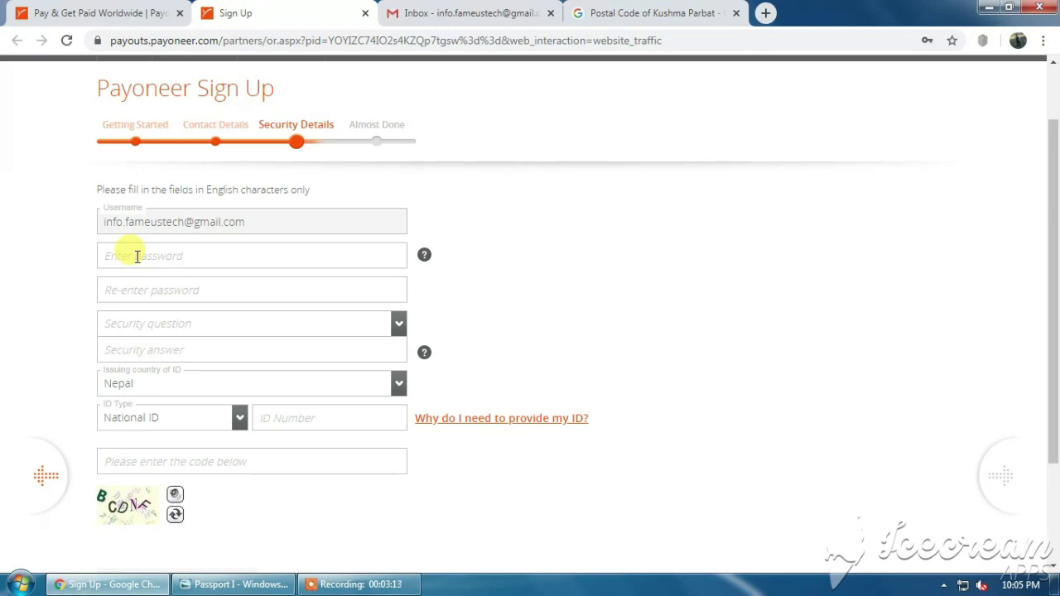
# Enter the account password and re-enter it to confirm.
pyautogui.click(136, 256)
pyautogui.write('aaaaaaaaa')
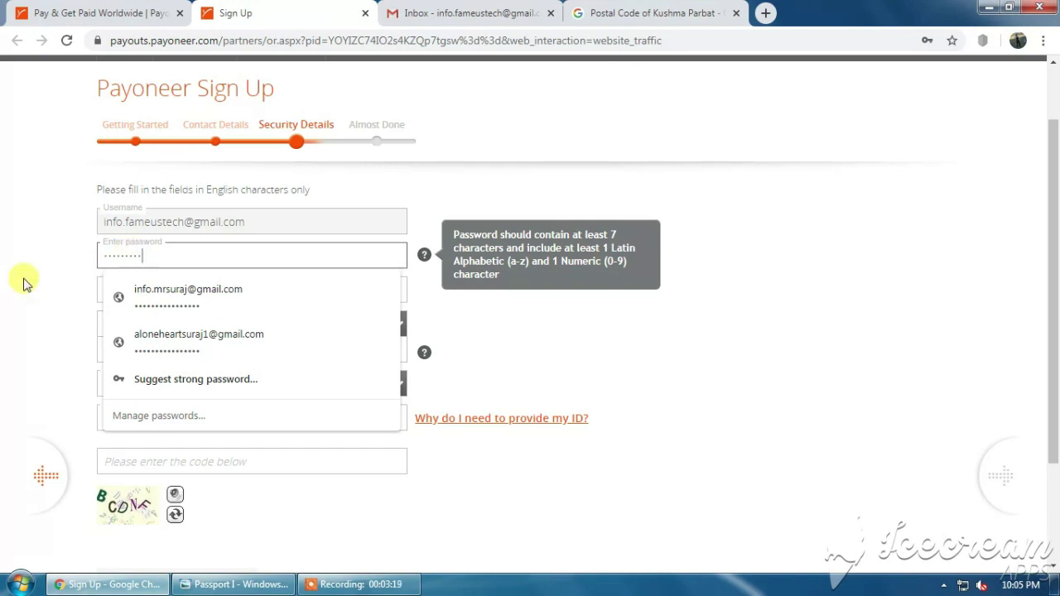
pyautogui.click(119, 296)
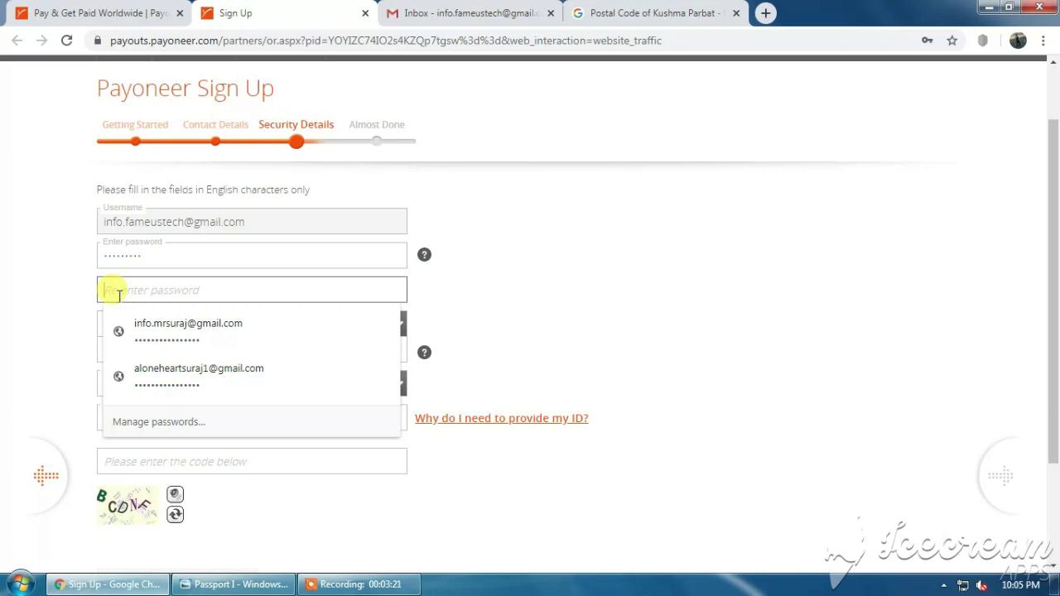
pyautogui.write('aa')
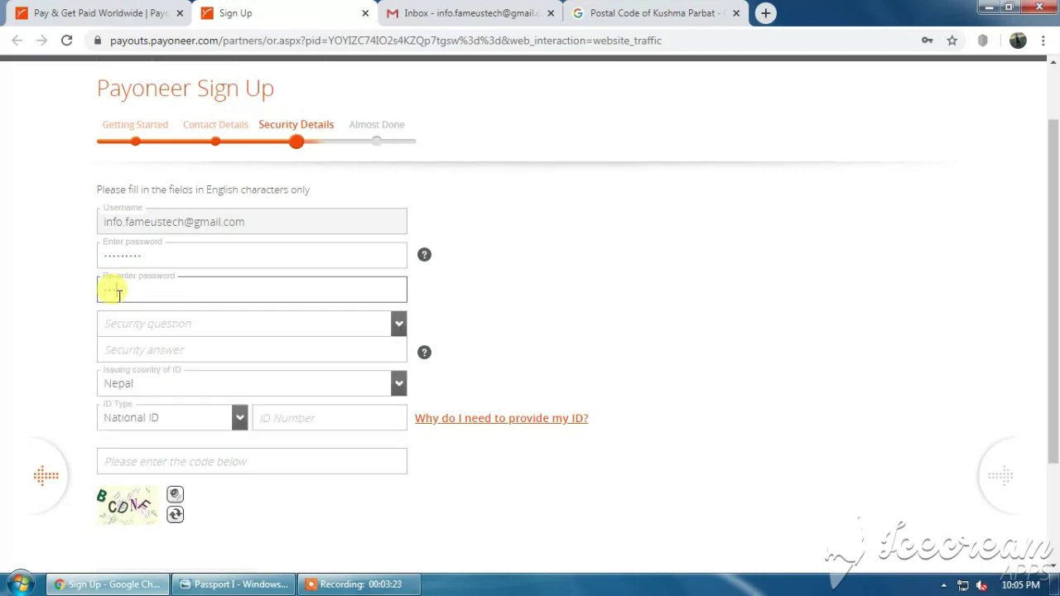
pyautogui.write('aaaaaa')
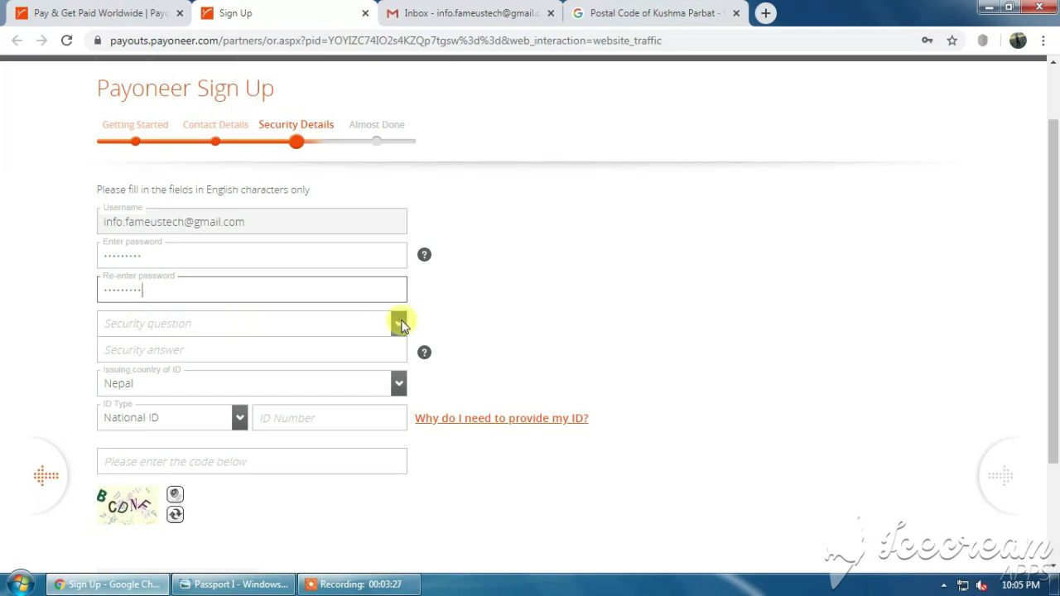
# Choose 'What town was your mother born in?' as security question and type the answer.
pyautogui.click(399, 323)
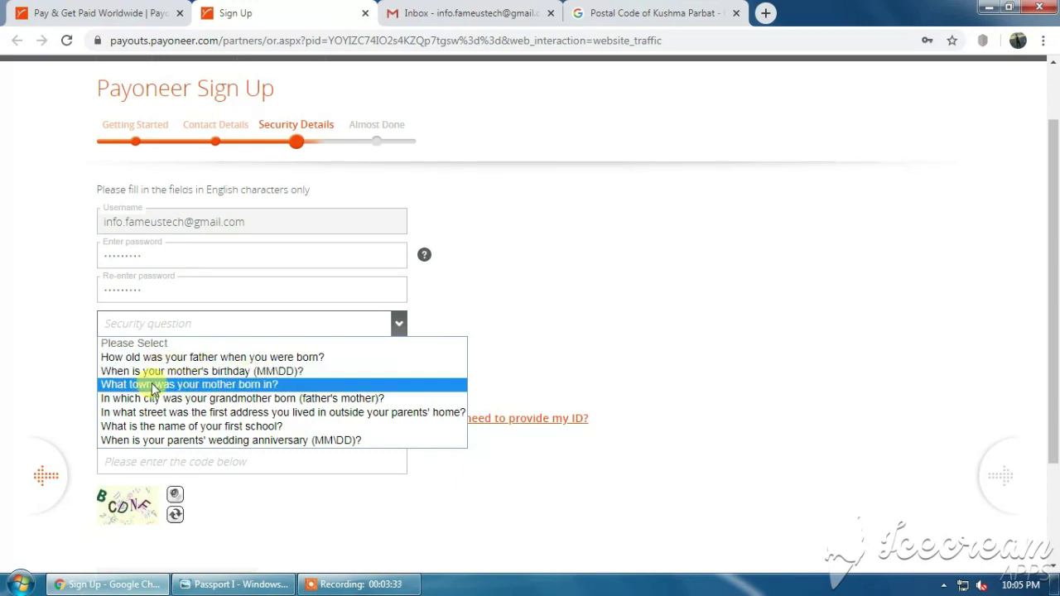
pyautogui.click(269, 384)
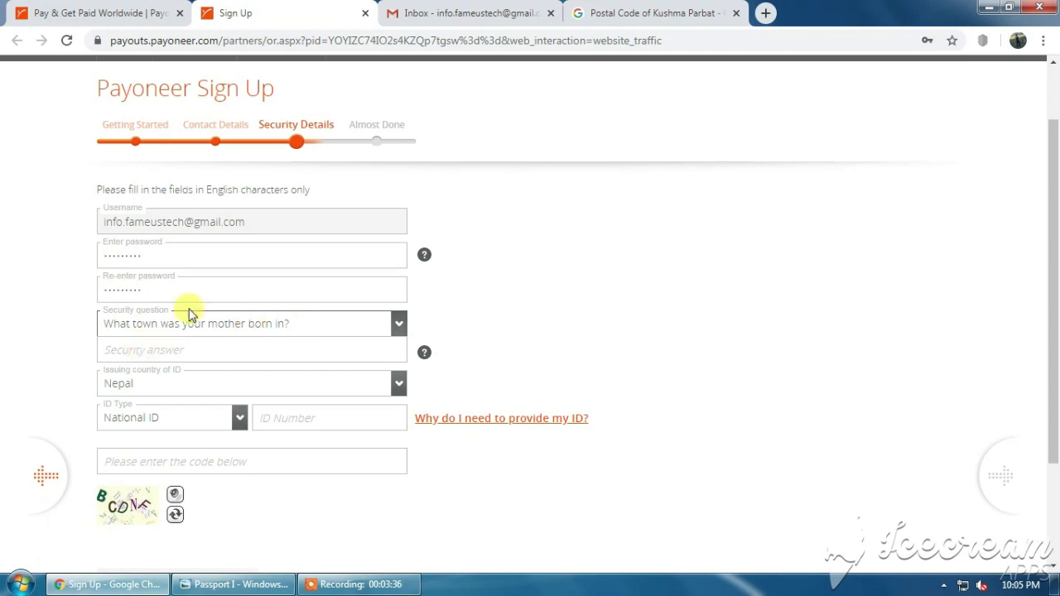
pyautogui.click(165, 351)
pyautogui.write('Parbat')
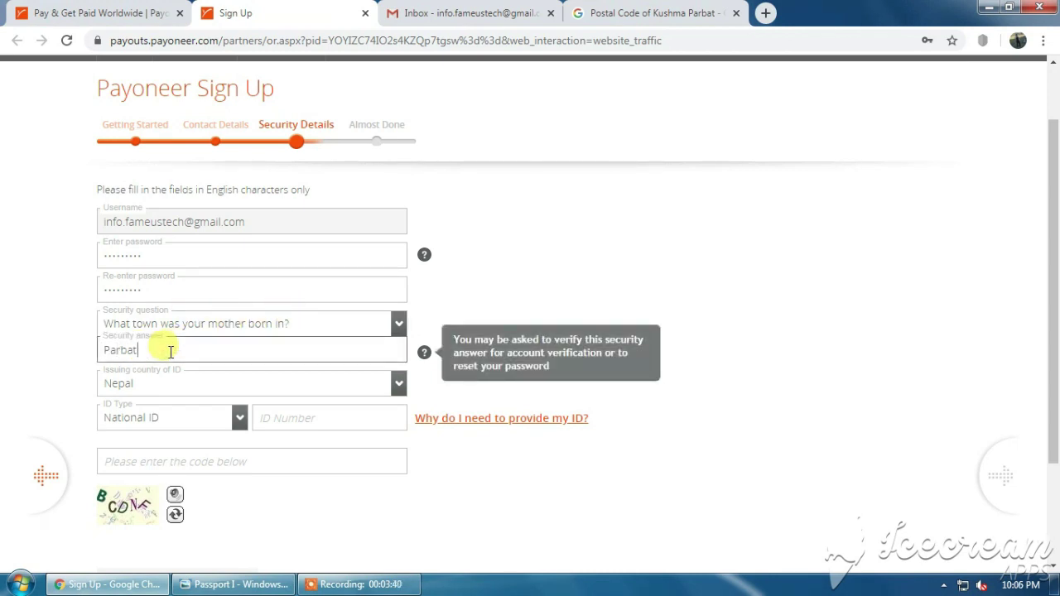
pyautogui.scroll(-2, 170, 352)
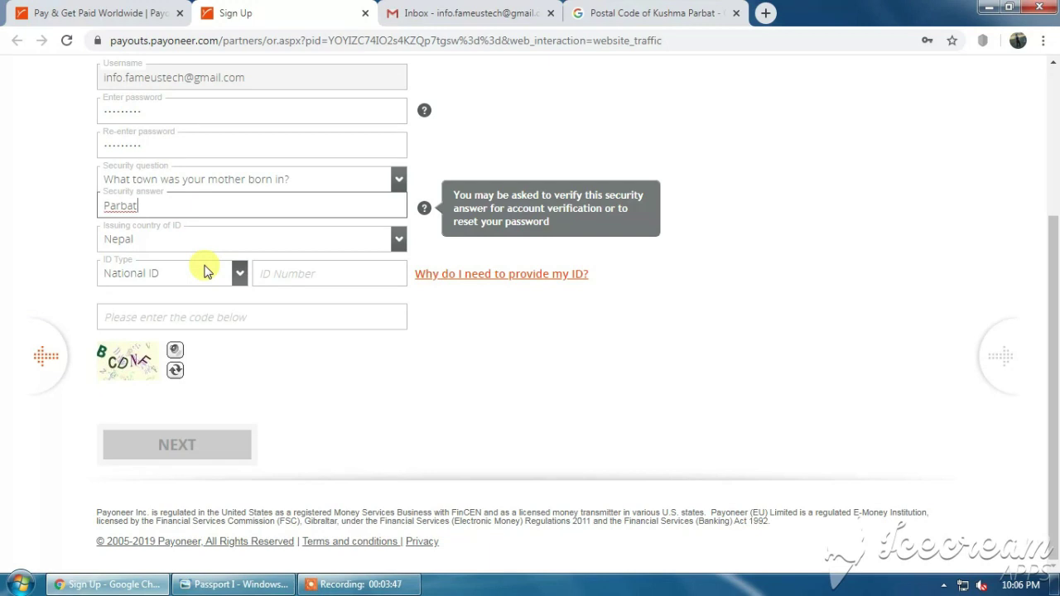
# Set the ID type to Passport, then check the passport window for its details.
pyautogui.click(238, 276)
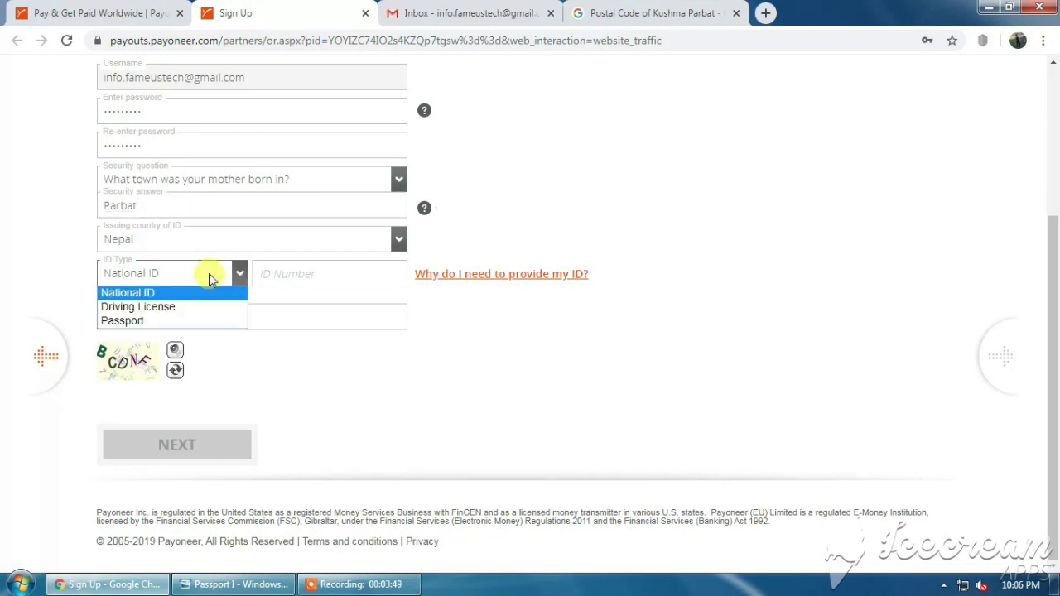
pyautogui.click(136, 321)
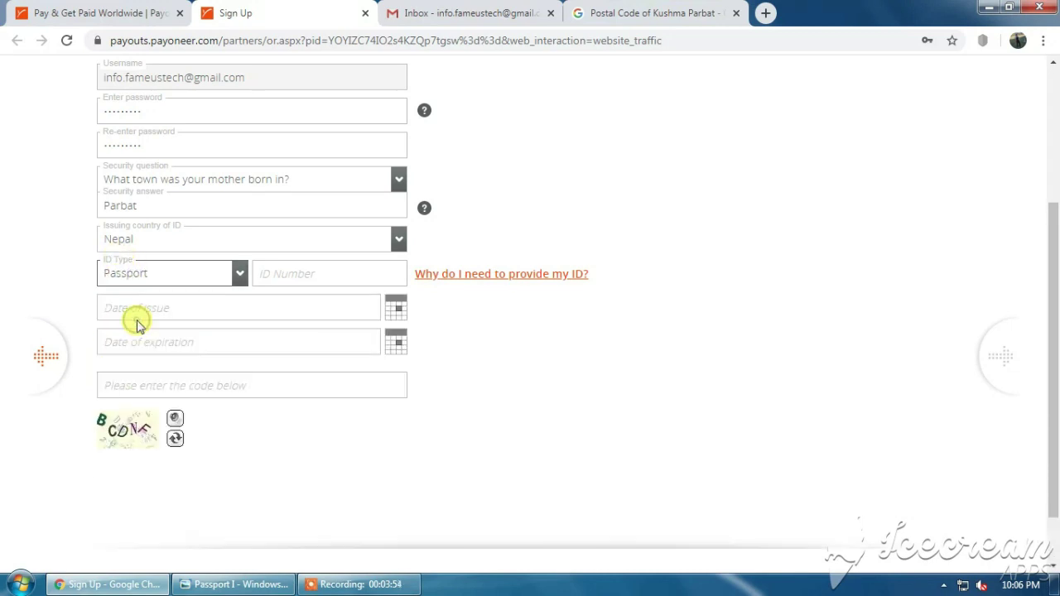
pyautogui.click(322, 269)
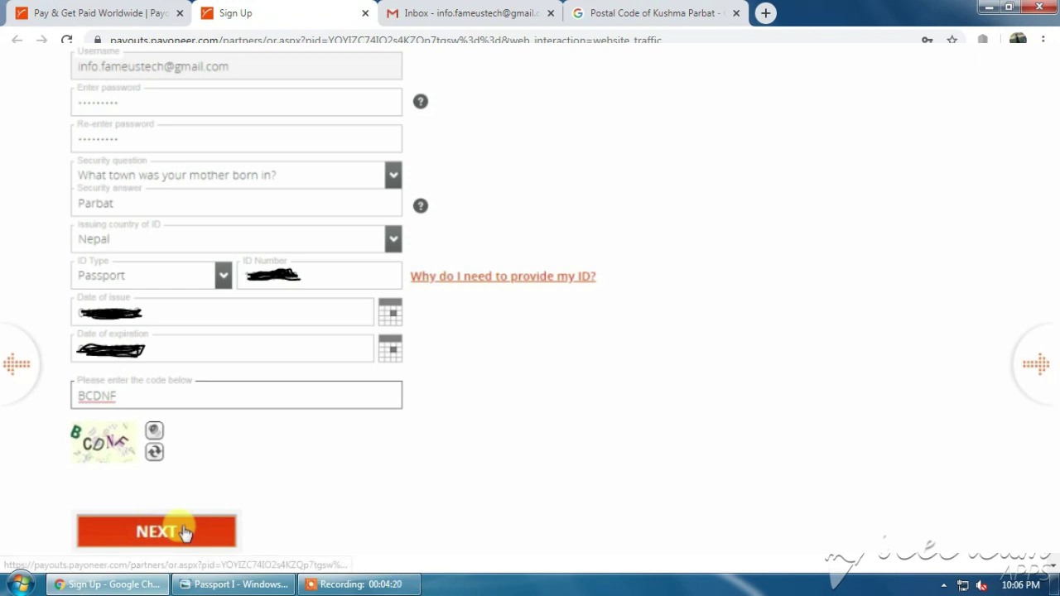
pyautogui.click(286, 572)
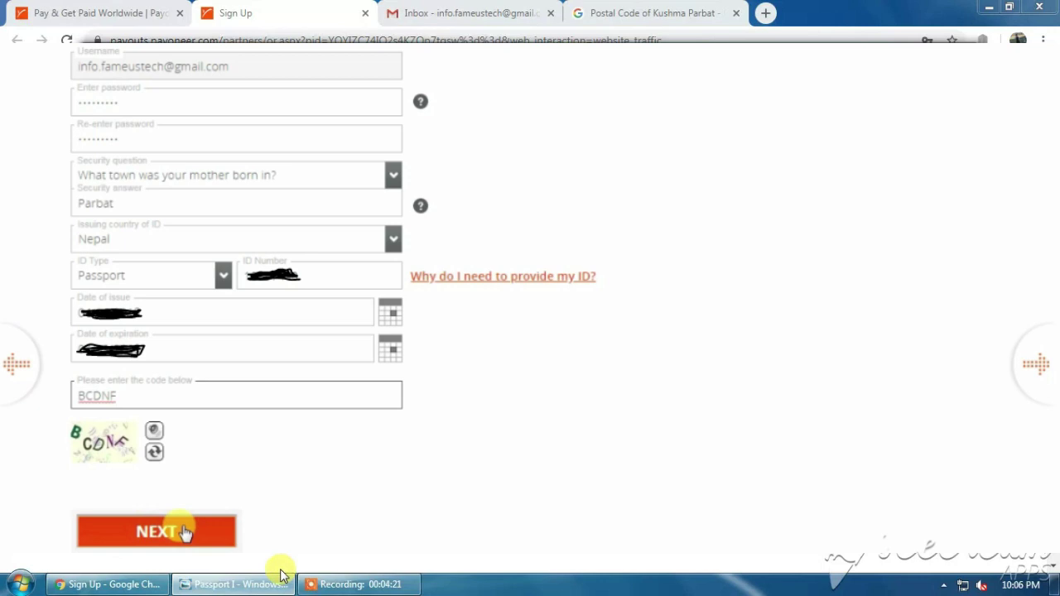
# Return to the browser and submit the Security Details page with NEXT.
pyautogui.click(274, 571)
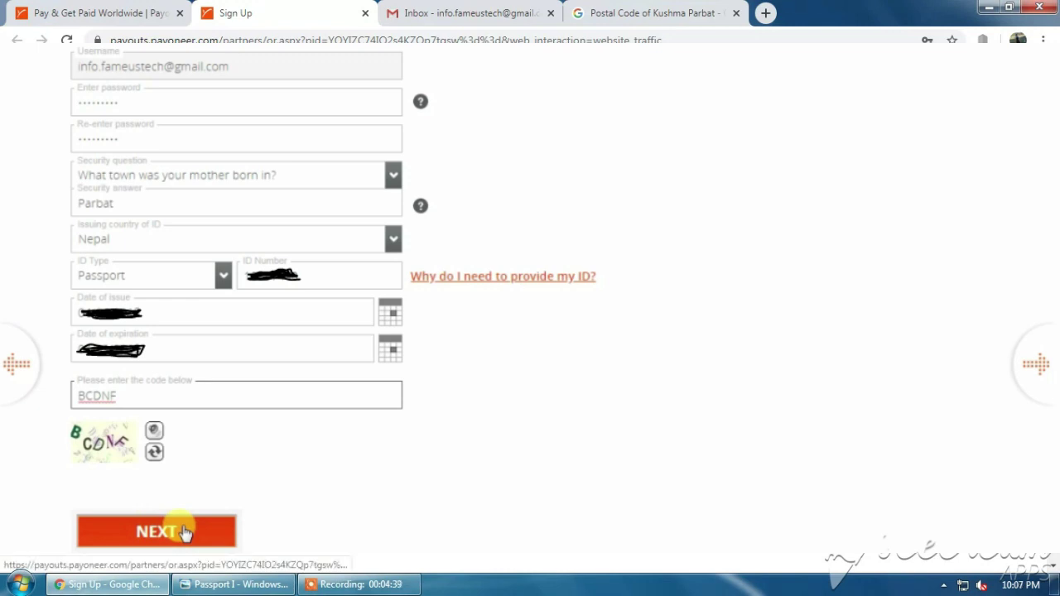
pyautogui.click(184, 531)
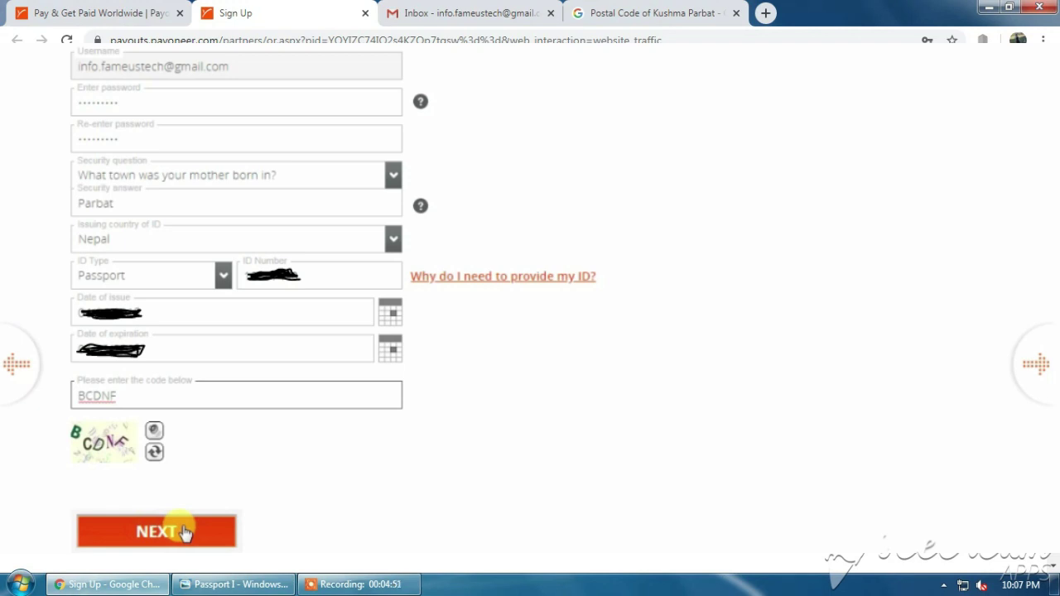
pyautogui.click(184, 532)
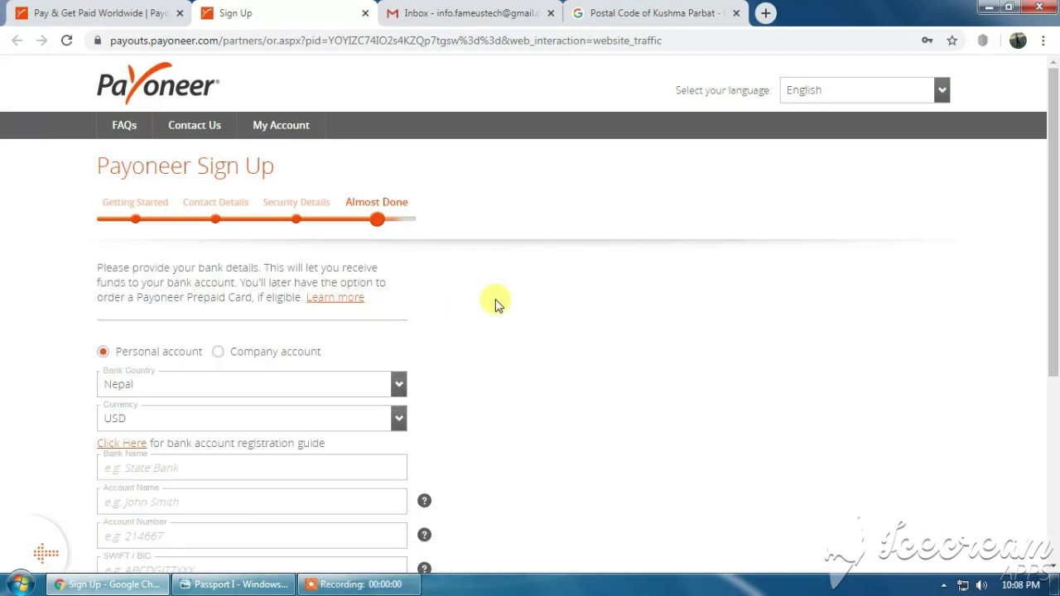
# Fill in the bank name and account holder's name on the bank details form.
pyautogui.scroll(-2, 495, 305)
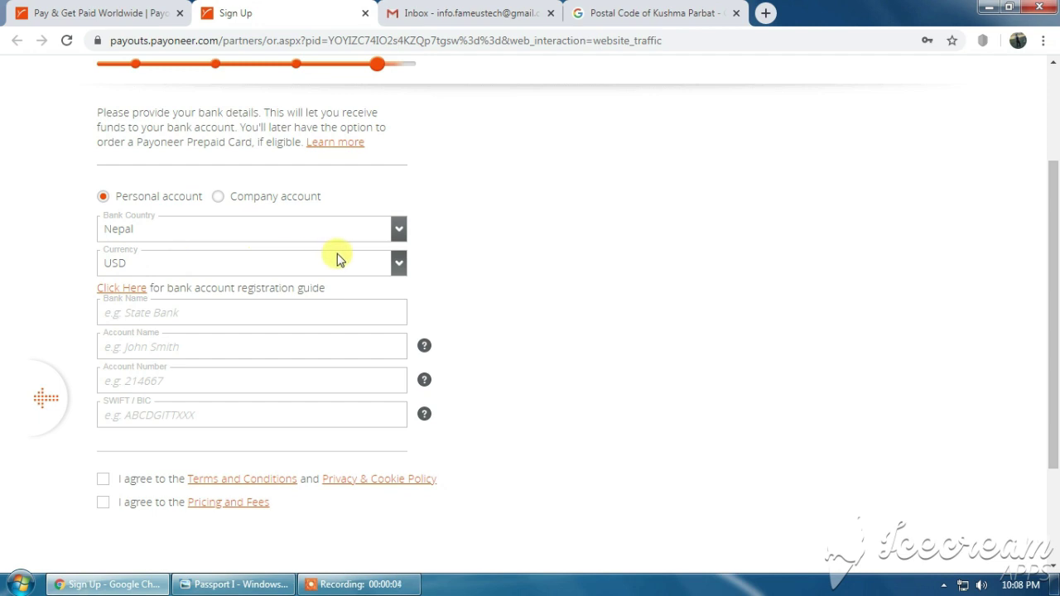
pyautogui.scroll(-1, 336, 259)
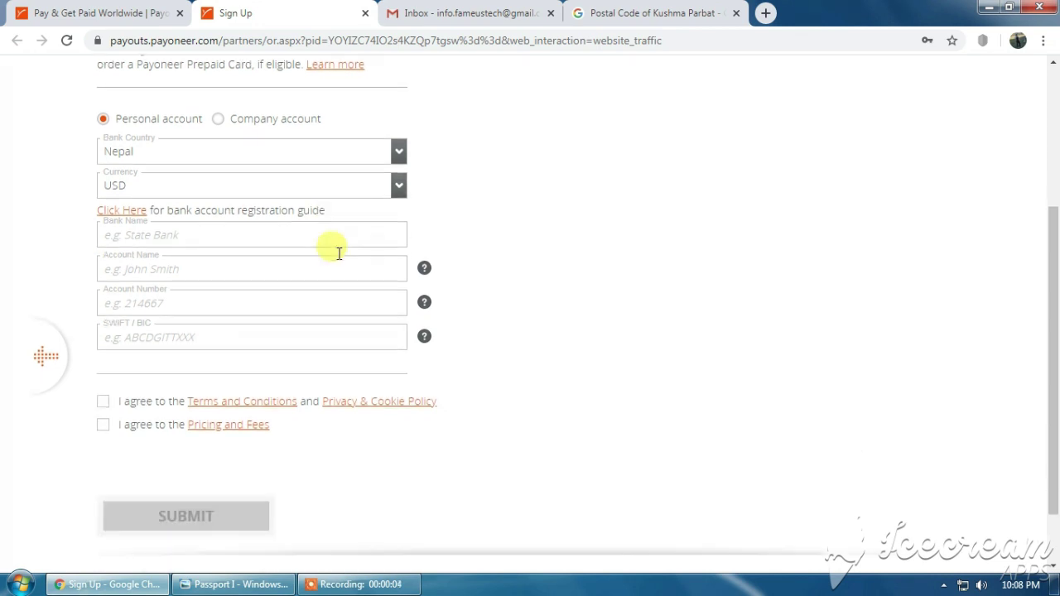
pyautogui.click(186, 232)
pyautogui.click(146, 272)
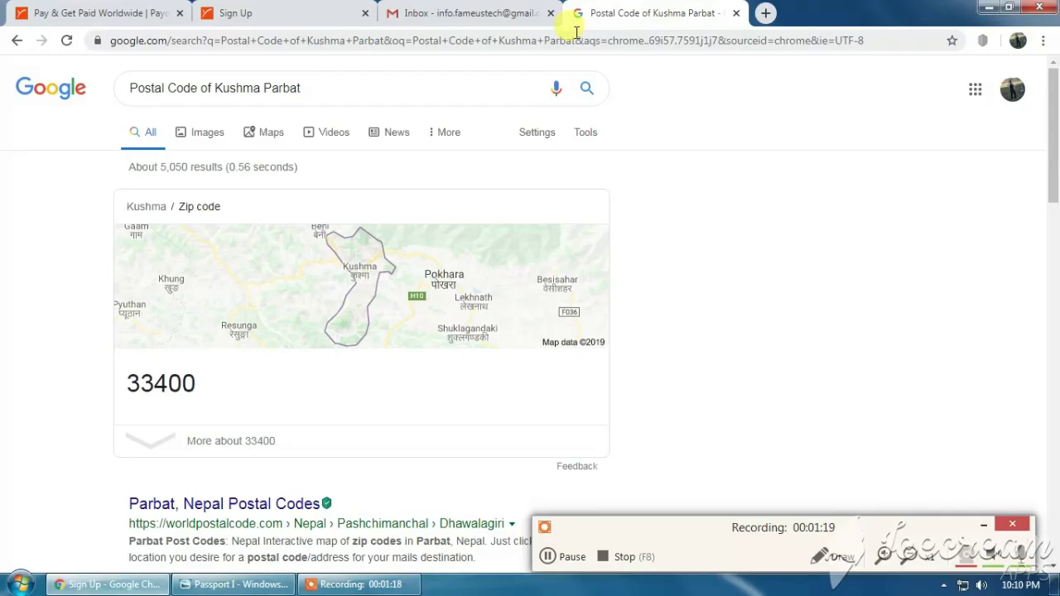
# Search Google for 'swift code of NIC asia' to find the bank's SWIFT code.
pyautogui.click(454, 43)
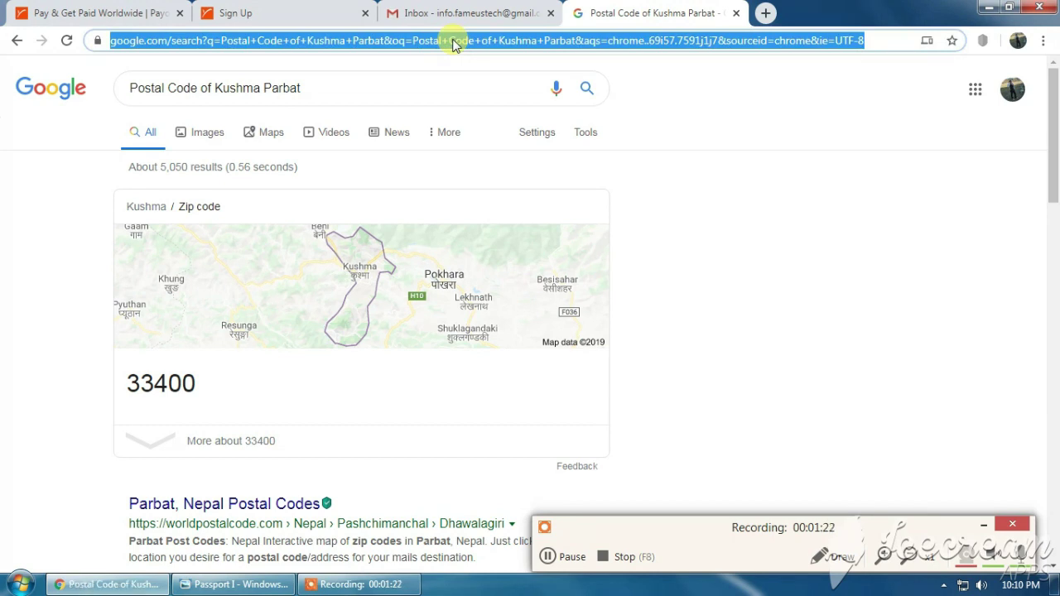
pyautogui.write('swi')
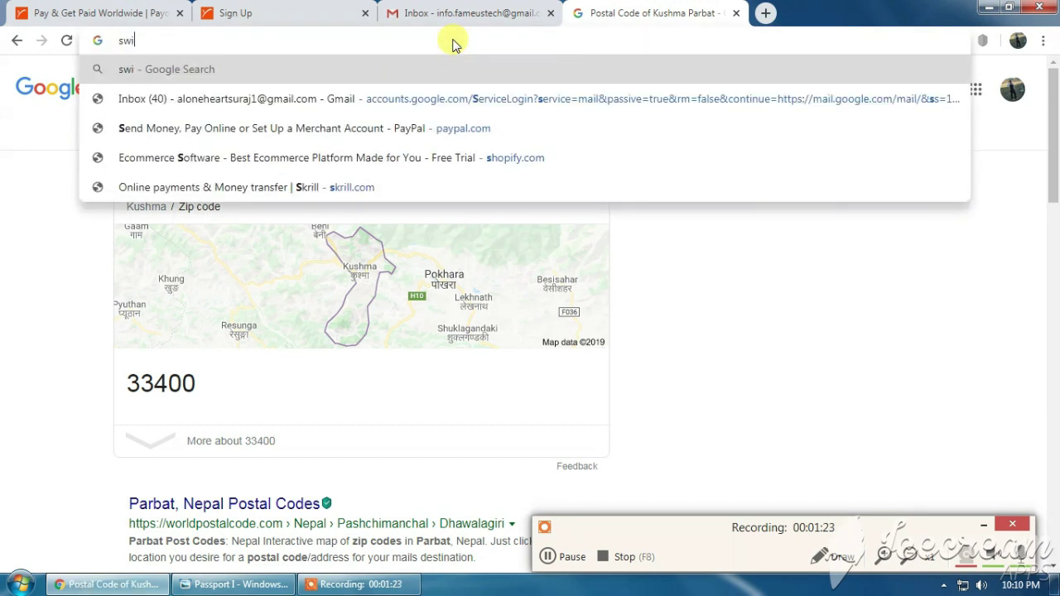
pyautogui.write('ft code of NIC')
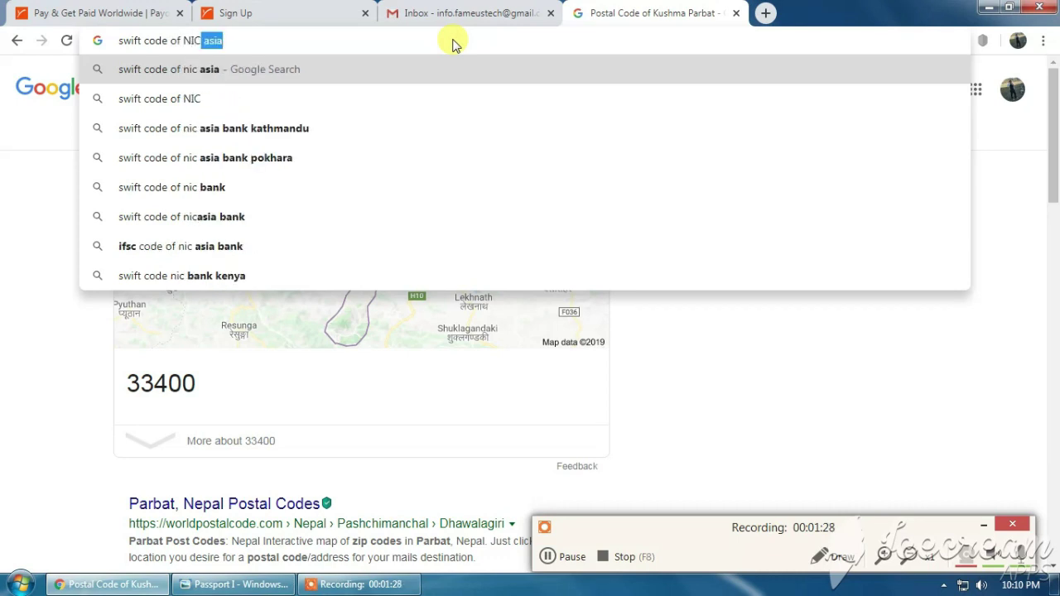
pyautogui.press('Return')
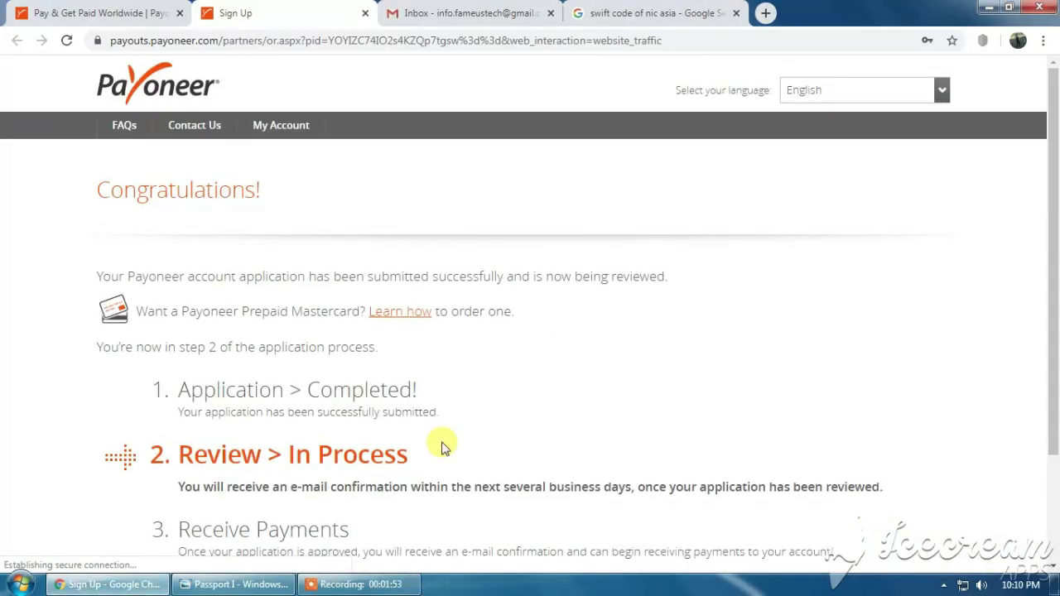
# Scroll through Payoneer's Congratulations page confirming the application was submitted.
pyautogui.scroll(-1, 567, 384)
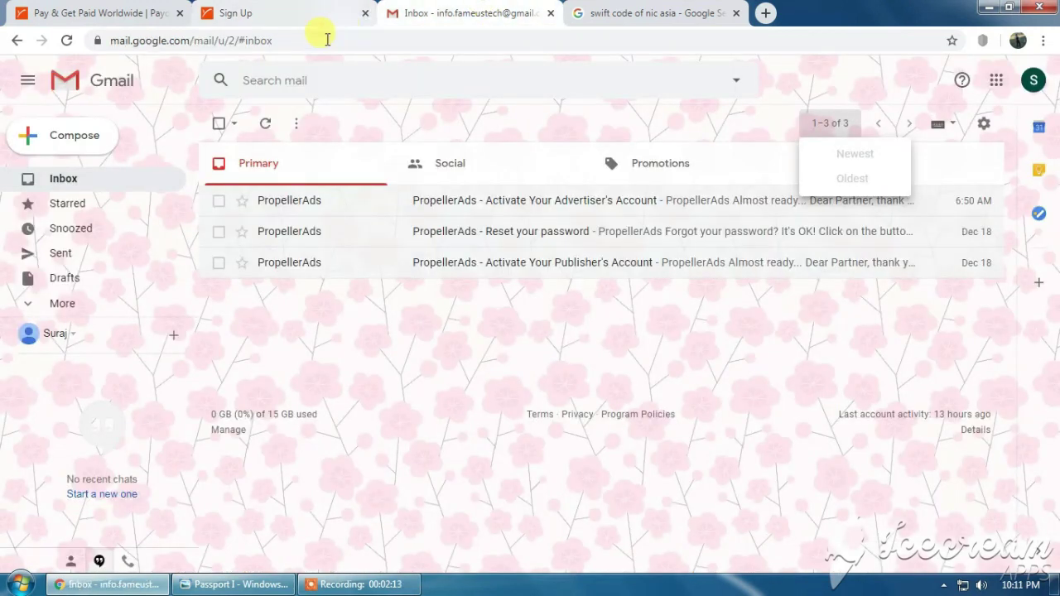
# Reload the Gmail inbox and verify the address via Payoneer's 'Please verify your email address' message.
pyautogui.click(291, 37)
pyautogui.press('Return')
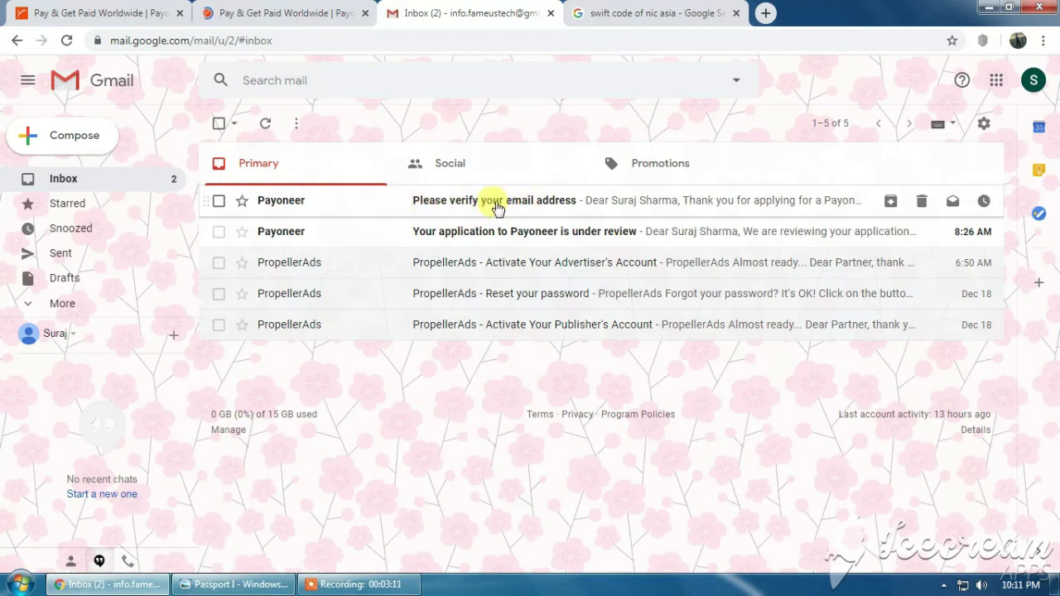
pyautogui.click(451, 207)
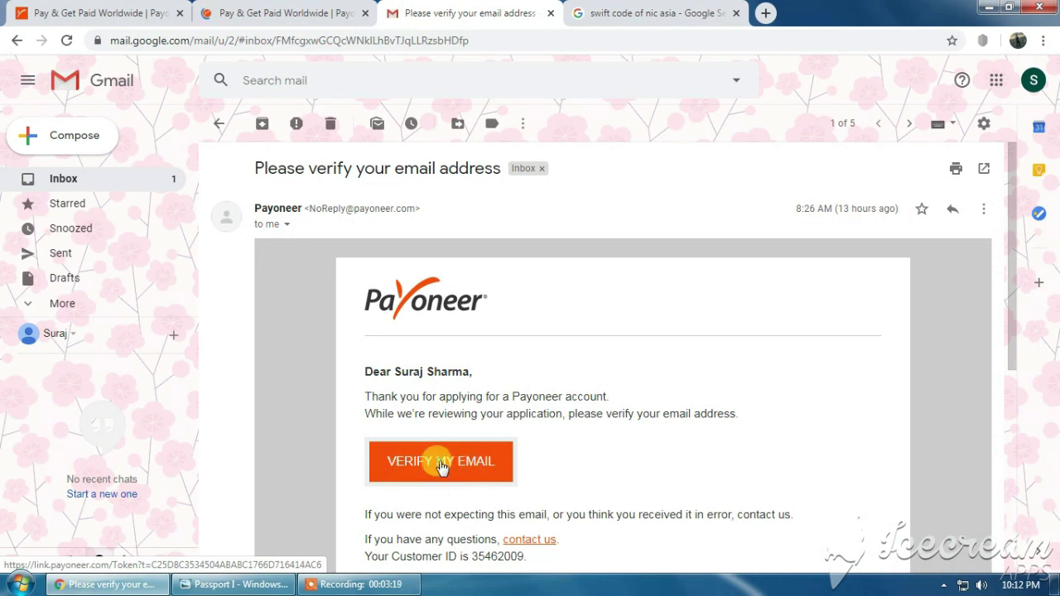
pyautogui.click(441, 462)
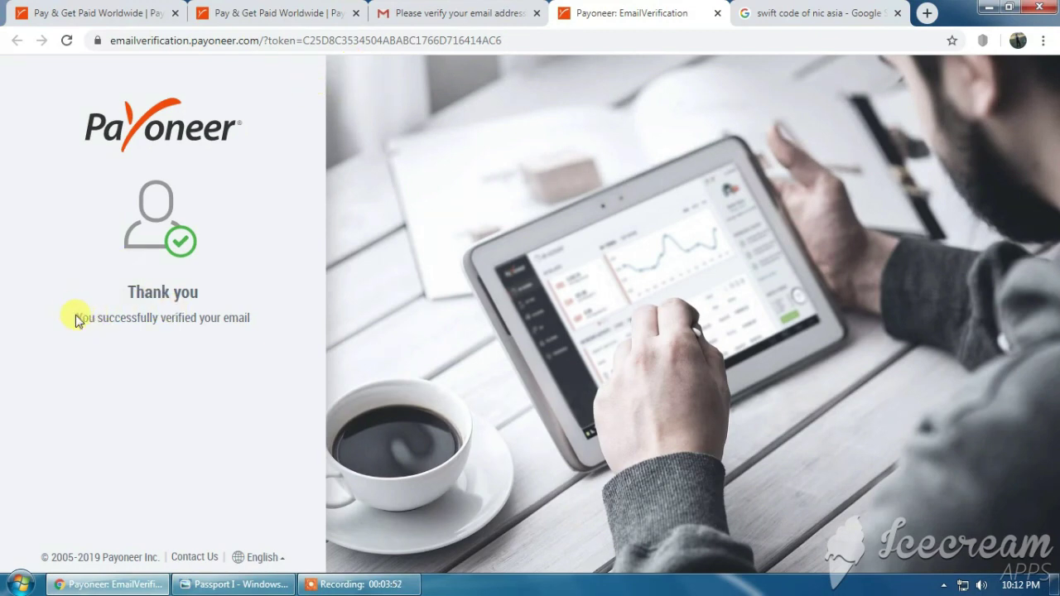
# Check the successful-verification message, close the duplicate Payoneer tab, and clear the address bar.
pyautogui.moveTo(75, 320); pyautogui.dragTo(248, 320)
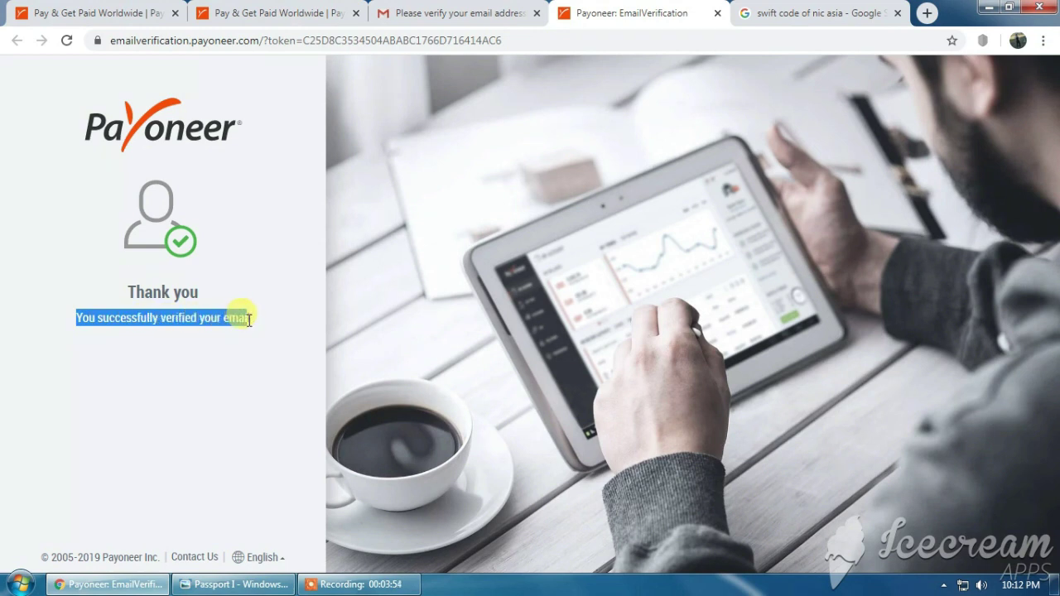
pyautogui.click(248, 320)
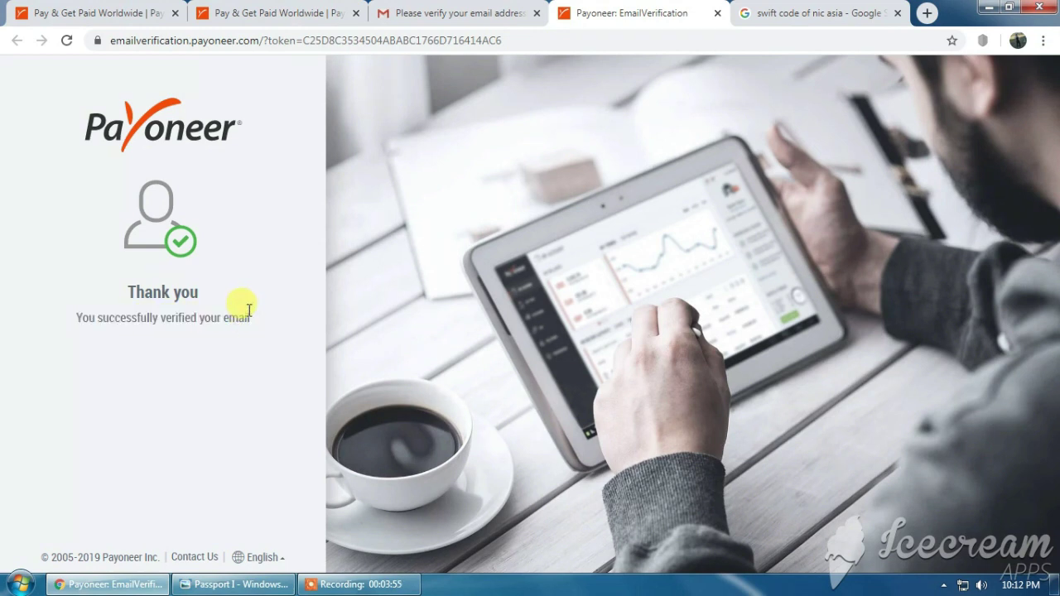
pyautogui.middleClick(265, 15)
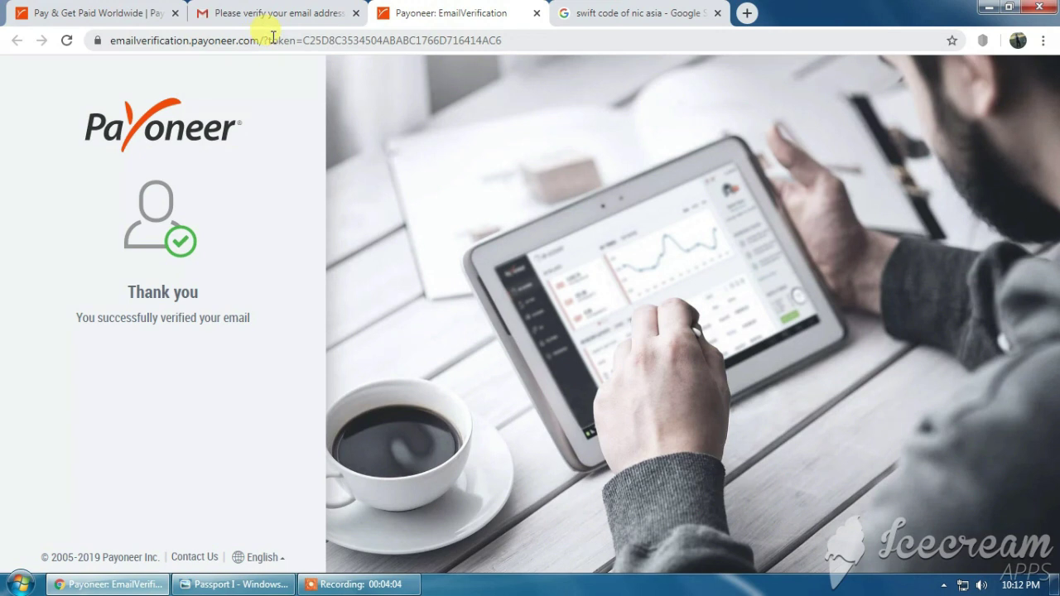
pyautogui.click(272, 41)
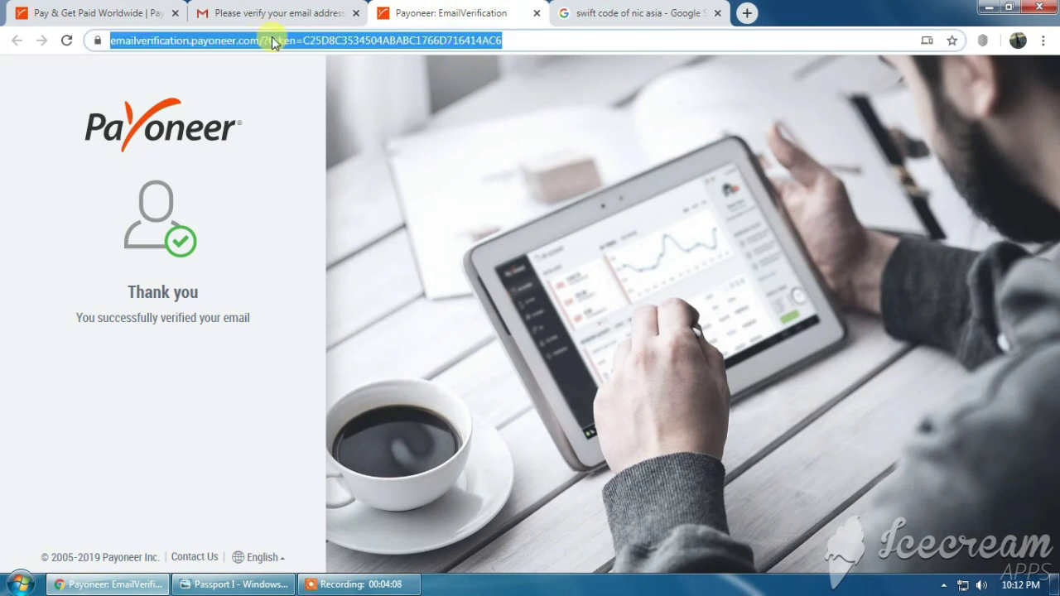
pyautogui.write('a')
pyautogui.press('BackSpace')
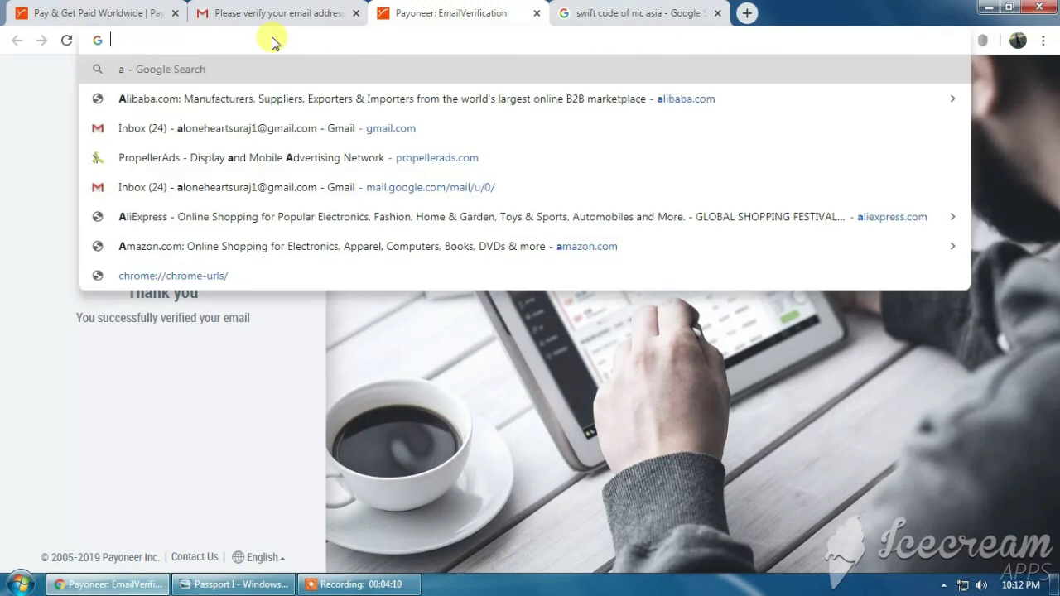
# Go to myaccount.payoneer.com and sign in with the account password after the robot check.
pyautogui.write('myaccount.payoneer.com')
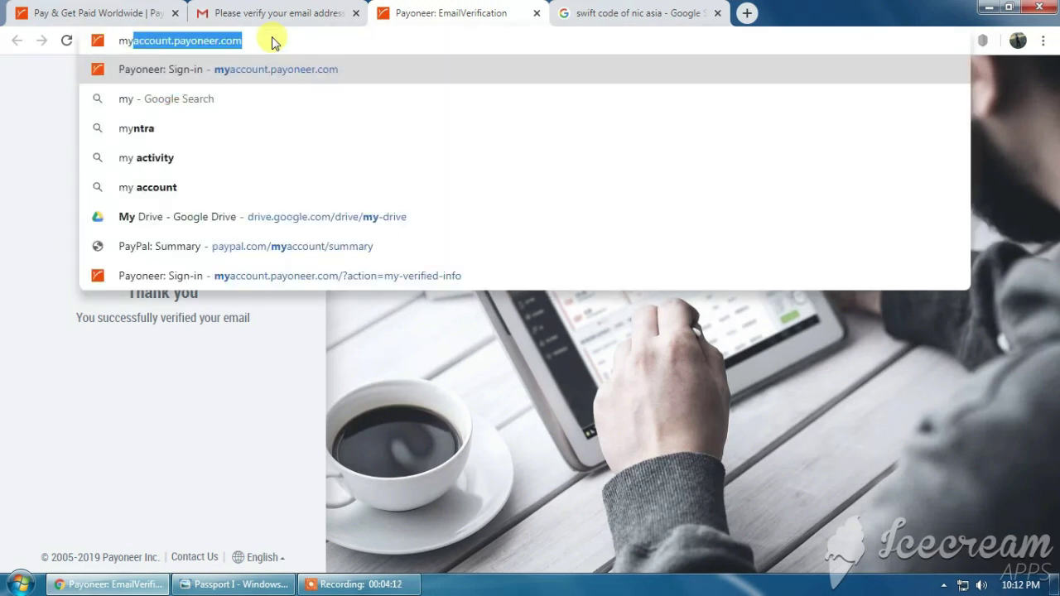
pyautogui.press('Return')
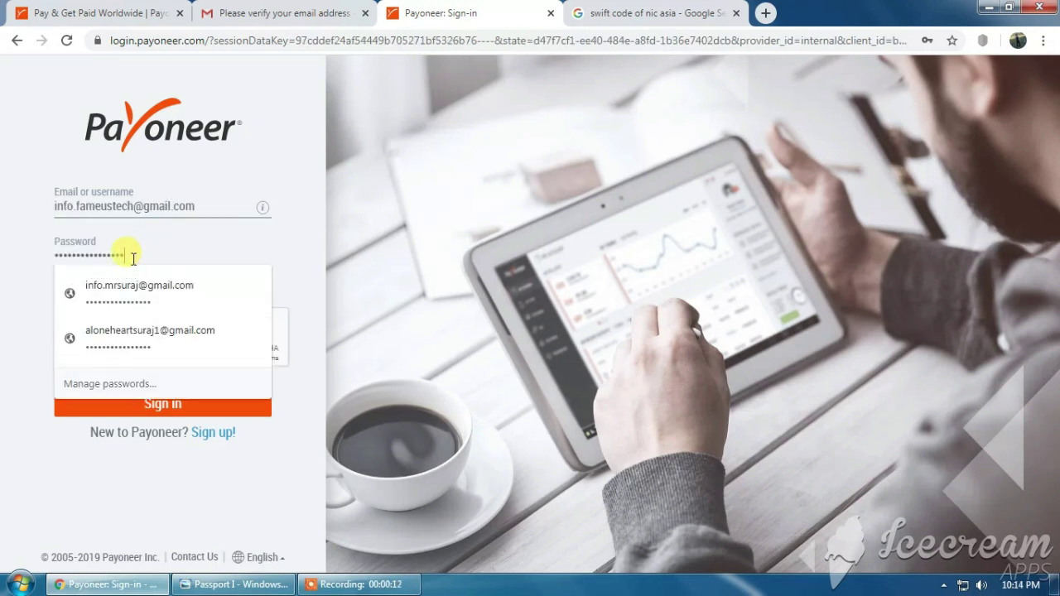
pyautogui.moveTo(130, 249); pyautogui.dragTo(28, 260)
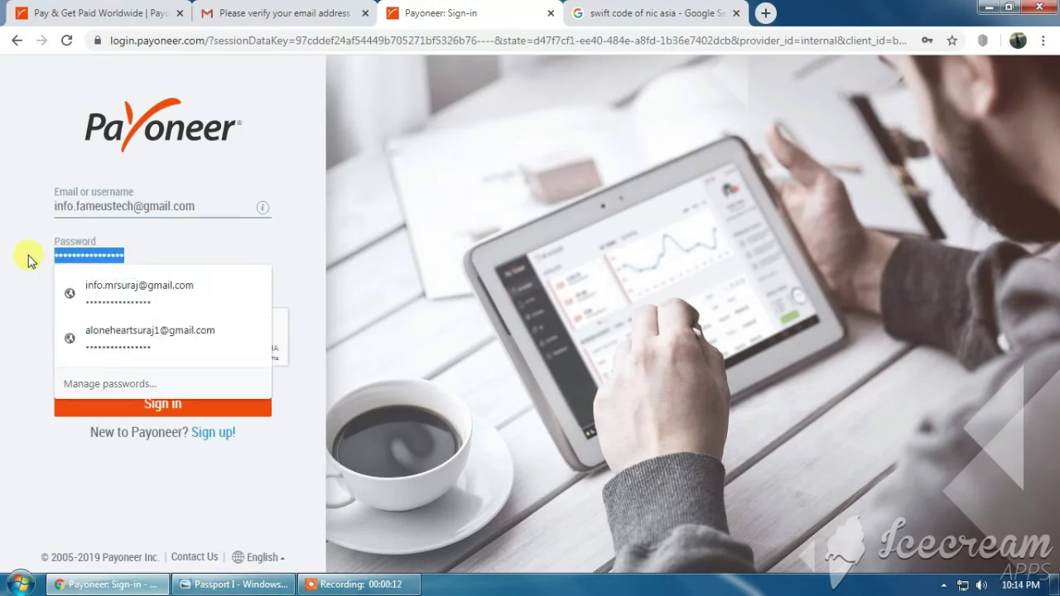
pyautogui.write('a')
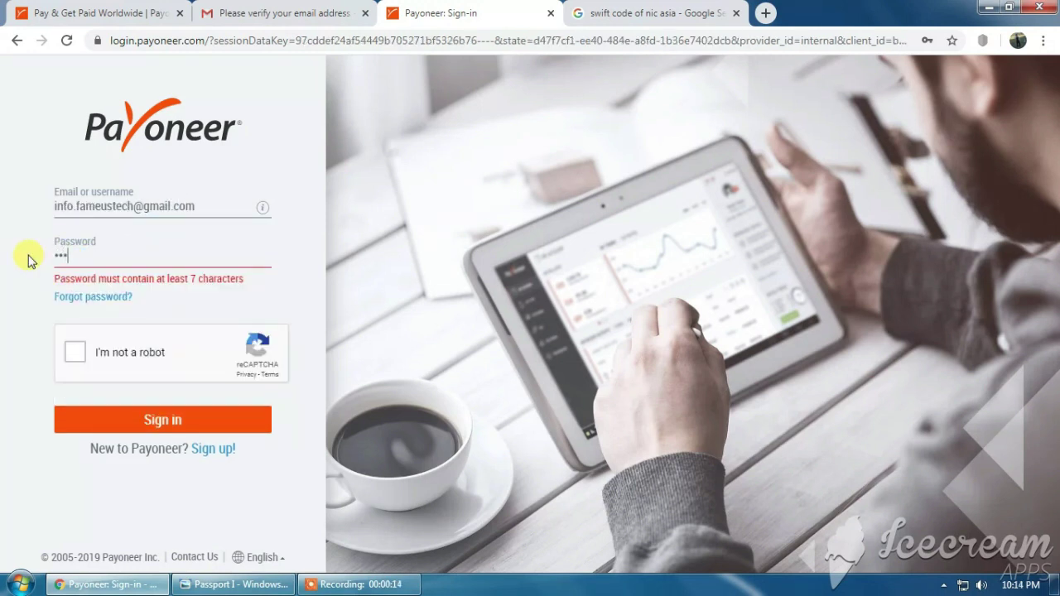
pyautogui.write('******')
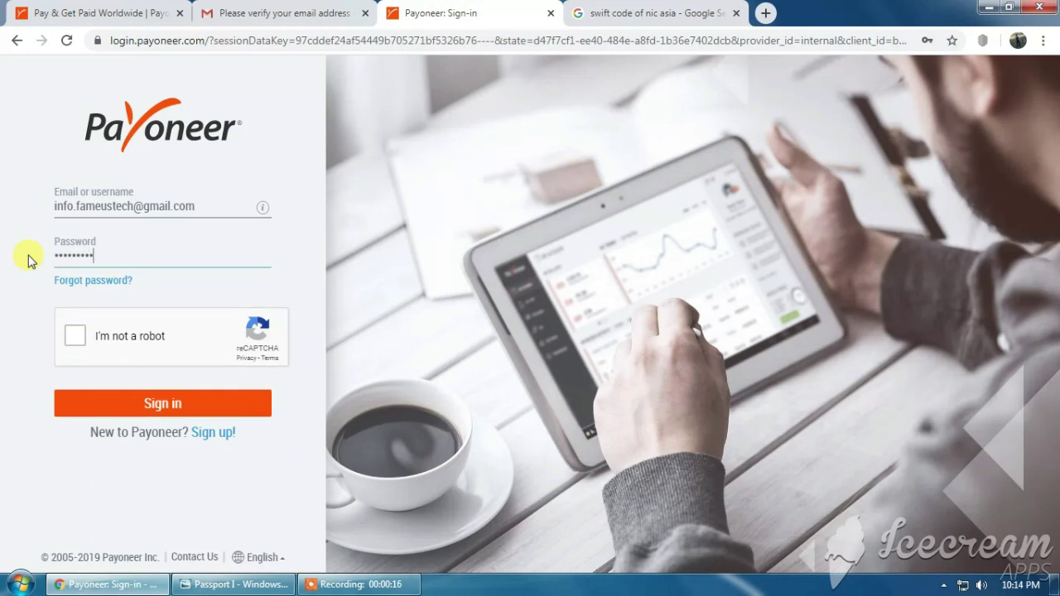
pyautogui.click(75, 339)
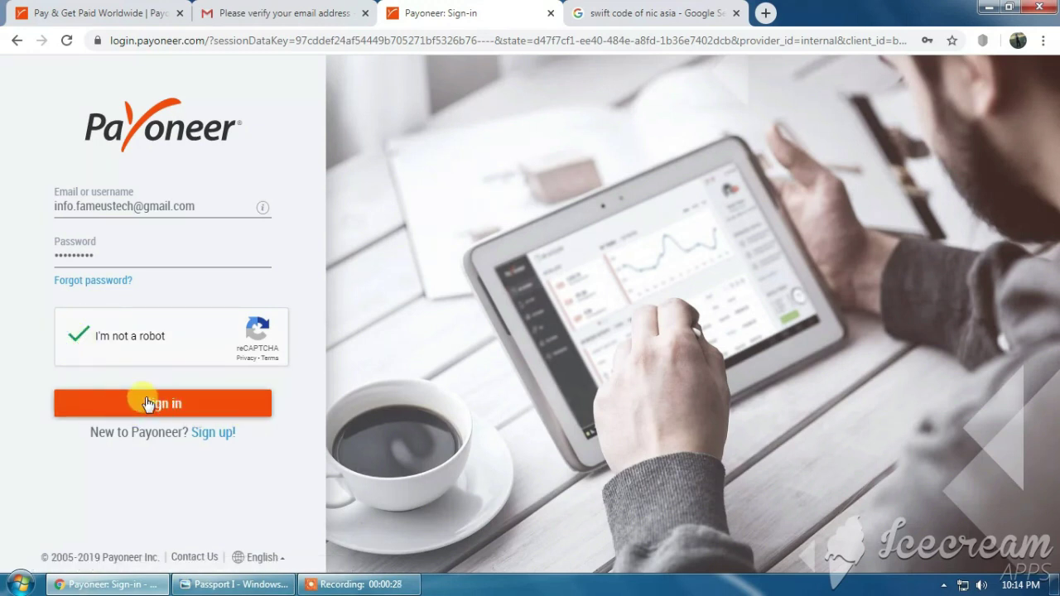
pyautogui.click(177, 404)
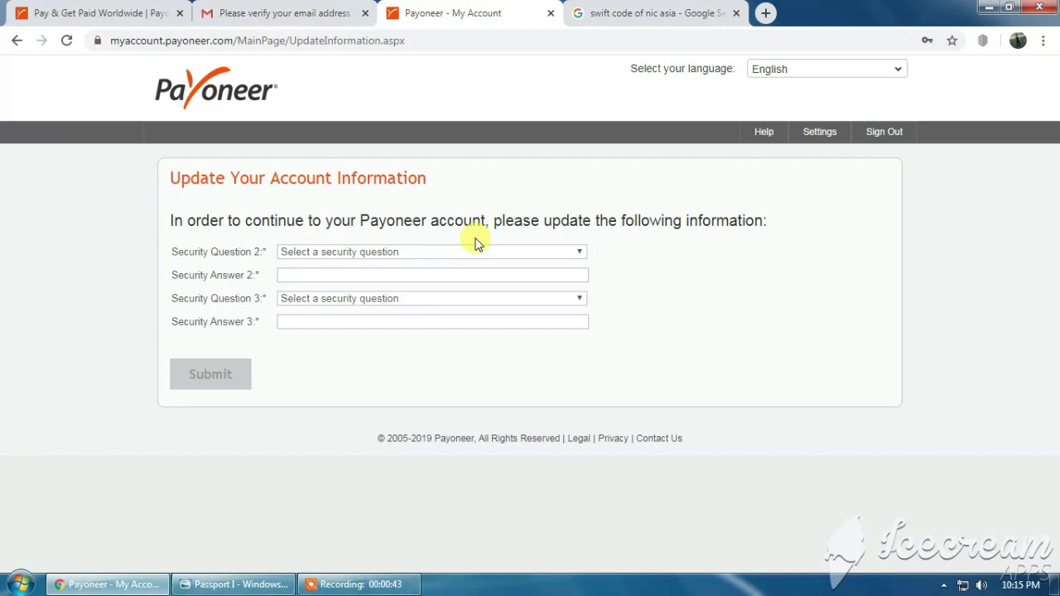
# Answer security question 2 (first boss's last name) and question 3 (first school name), then submit.
pyautogui.click(579, 252)
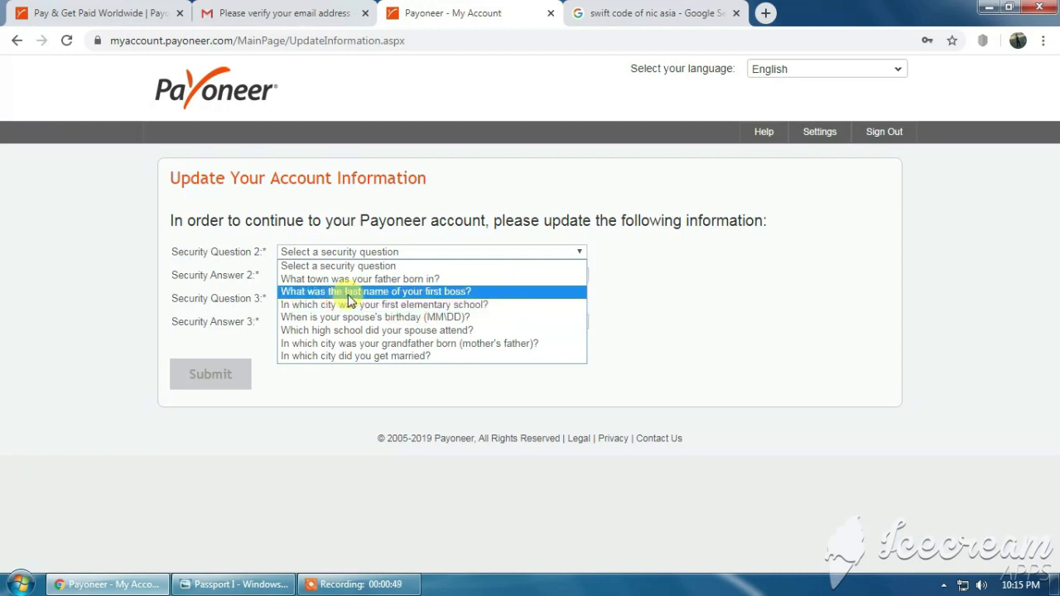
pyautogui.click(430, 297)
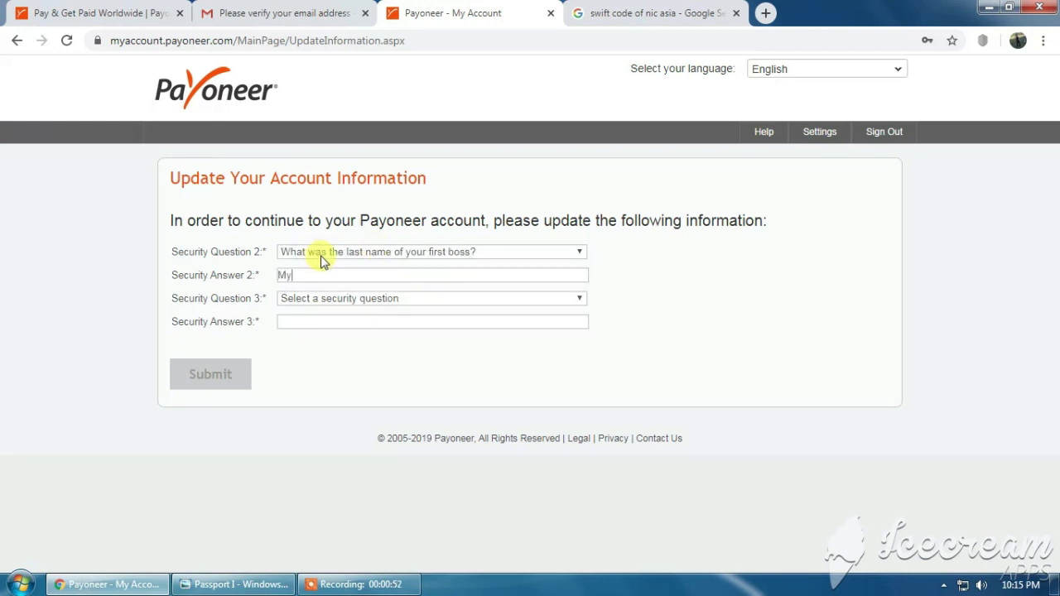
pyautogui.write('Myself')
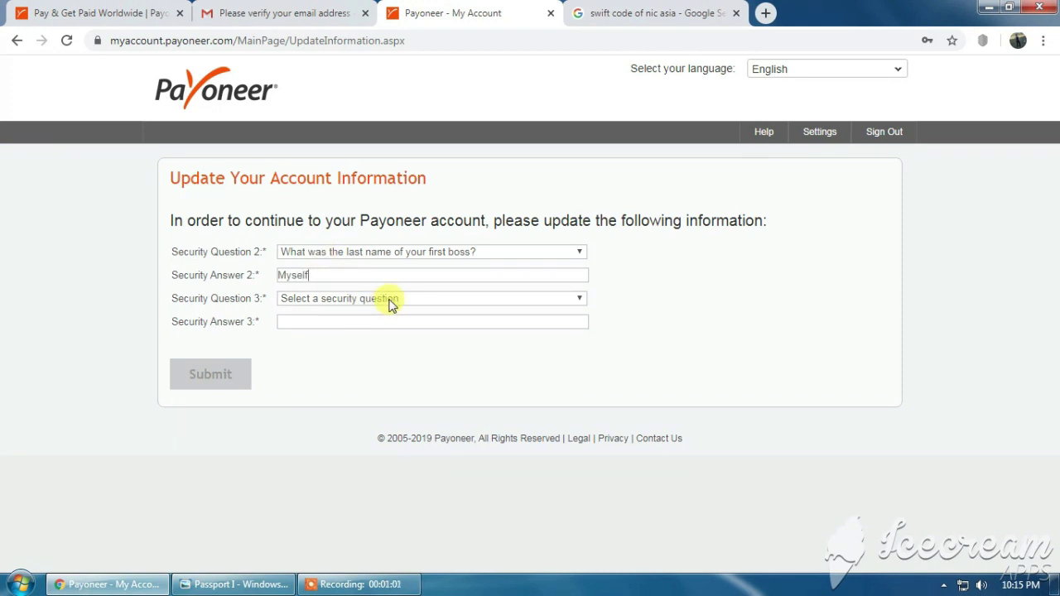
pyautogui.click(392, 302)
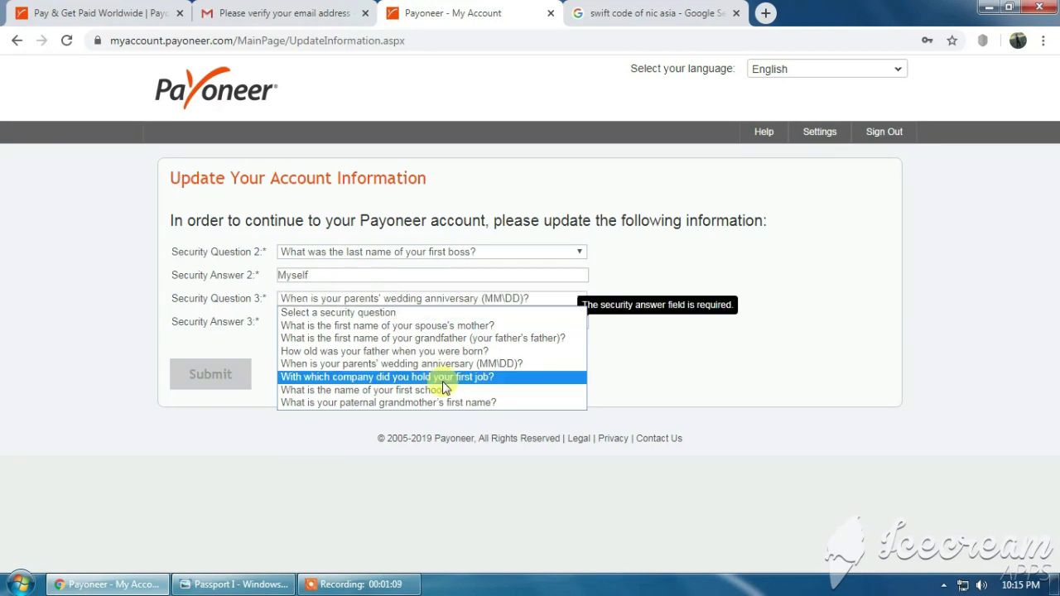
pyautogui.click(402, 390)
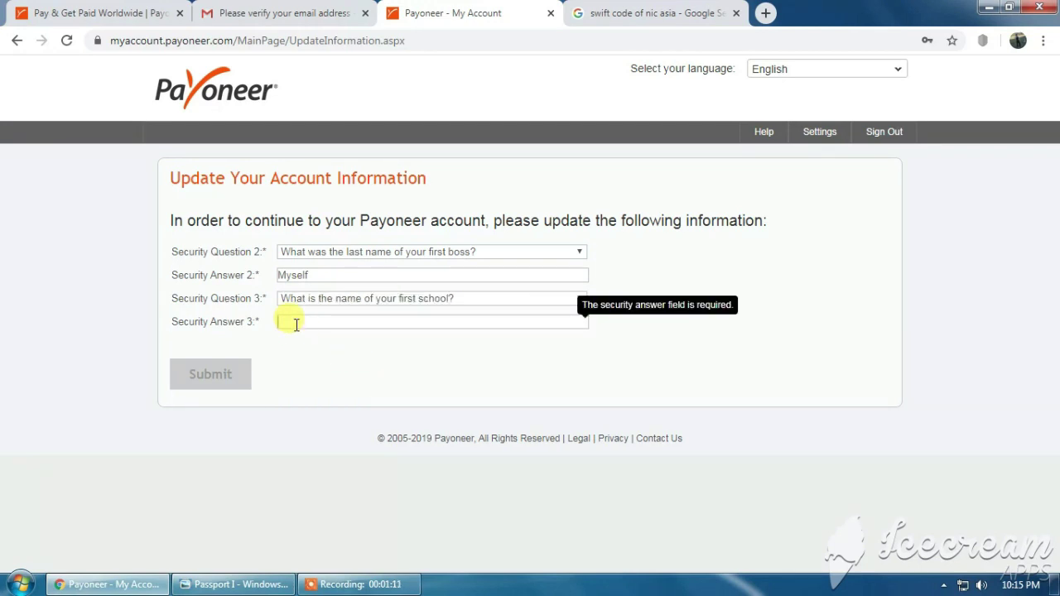
pyautogui.write('SMSSS')
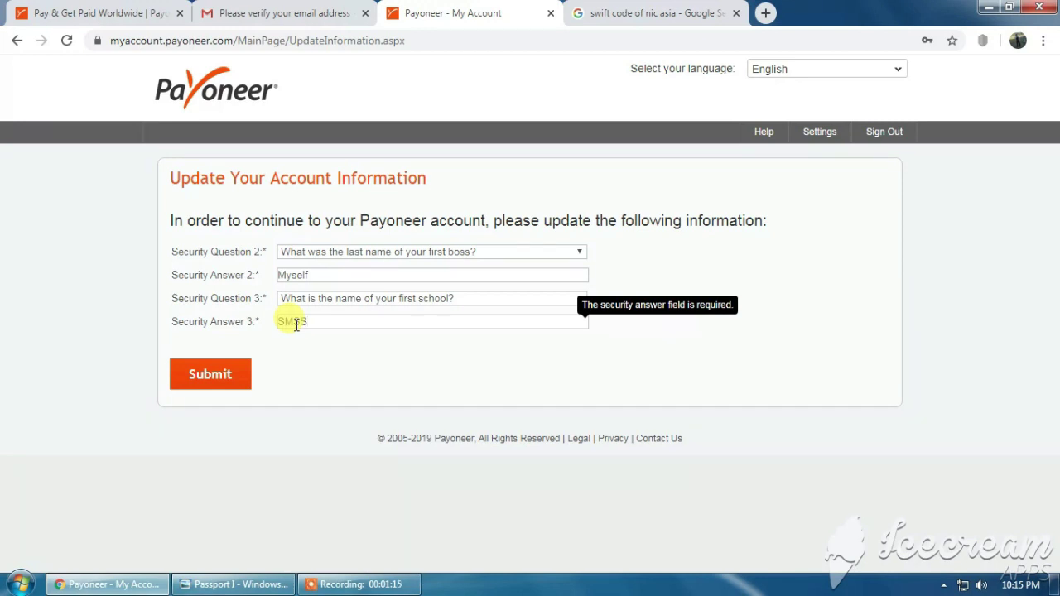
pyautogui.click(216, 377)
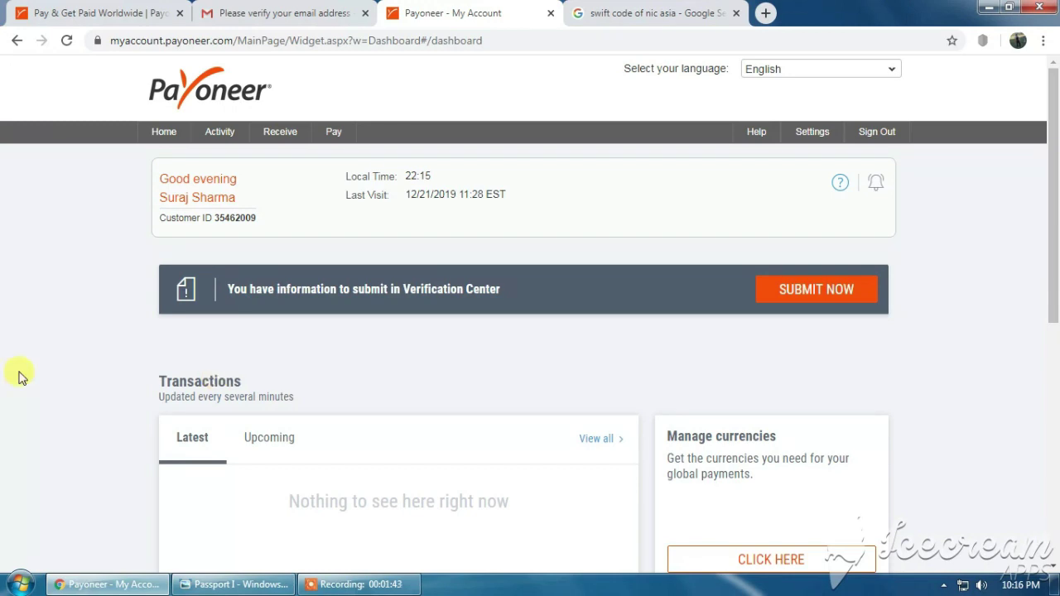
# Check the dashboard's Customer ID and go to the Verification Center's pending requirements.
pyautogui.moveTo(163, 197); pyautogui.dragTo(265, 230)
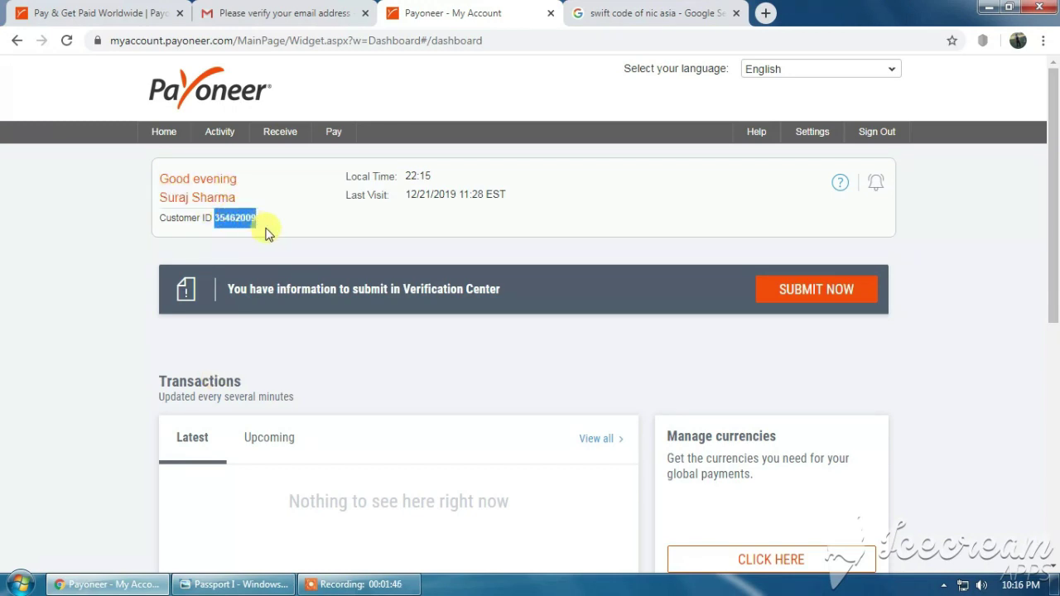
pyautogui.click(347, 253)
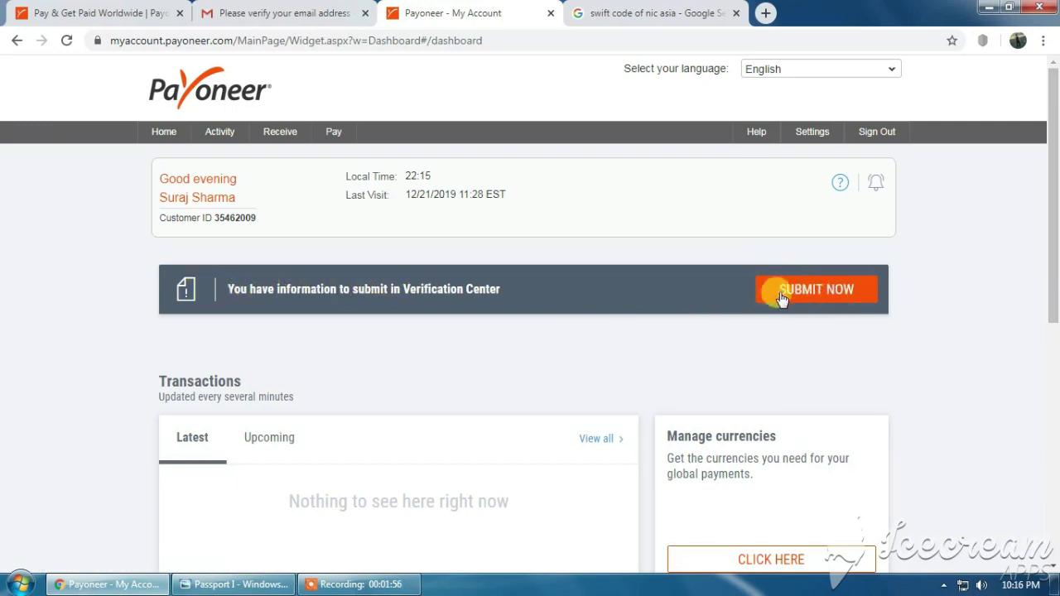
pyautogui.click(818, 290)
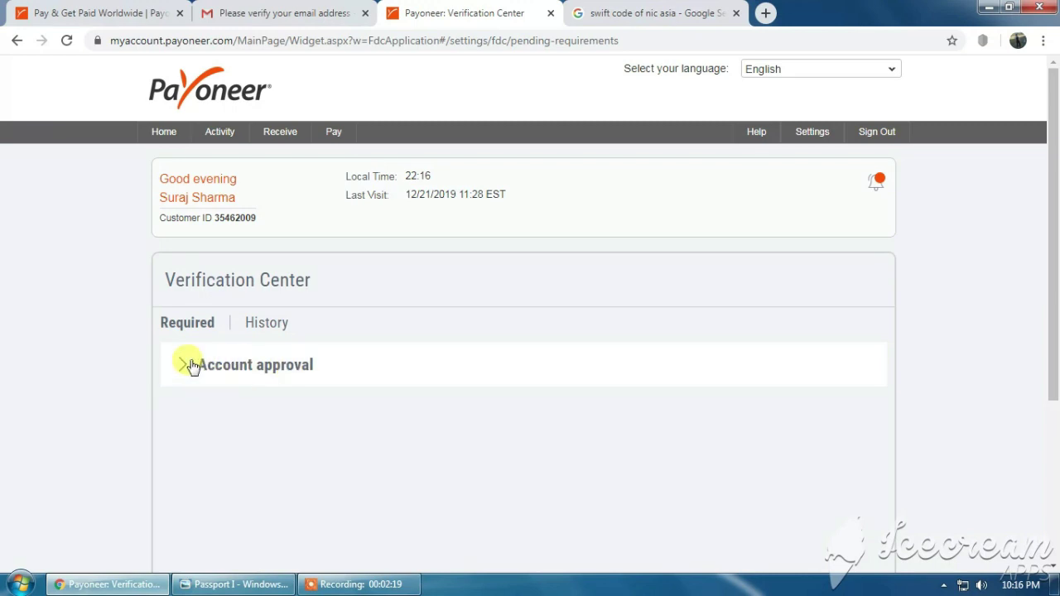
# Expand Account approval, choose National ID, and upload Mine Citizenship Part I as the front side.
pyautogui.click(260, 370)
pyautogui.scroll(-3, 260, 369)
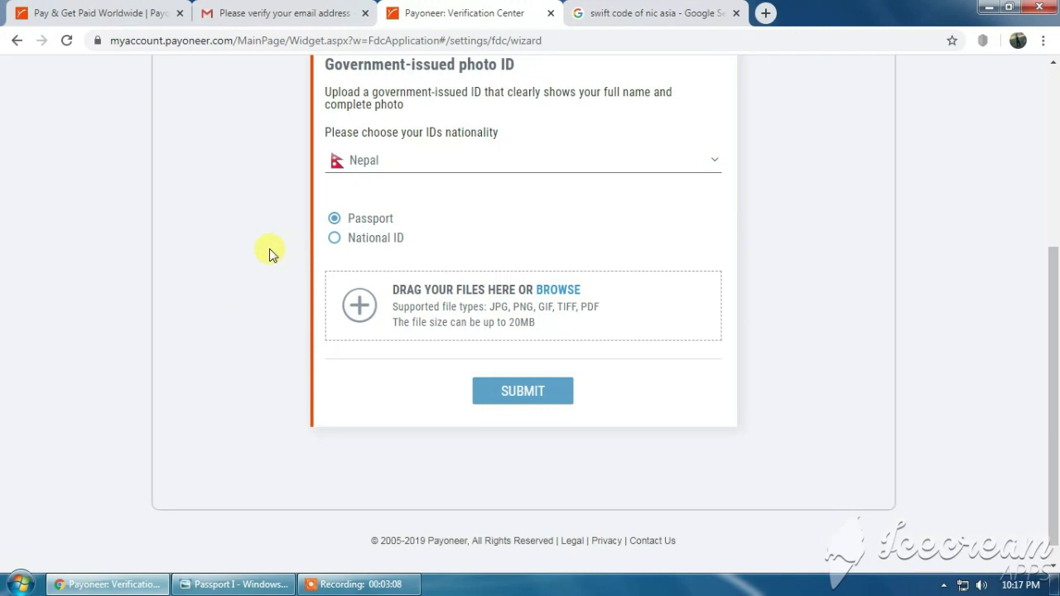
pyautogui.click(334, 239)
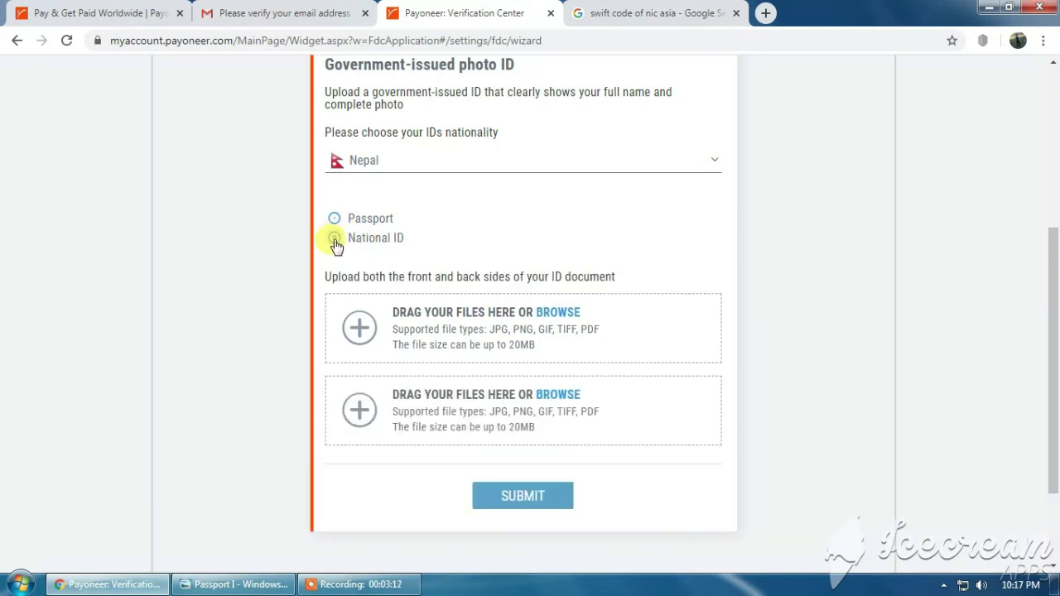
pyautogui.click(493, 329)
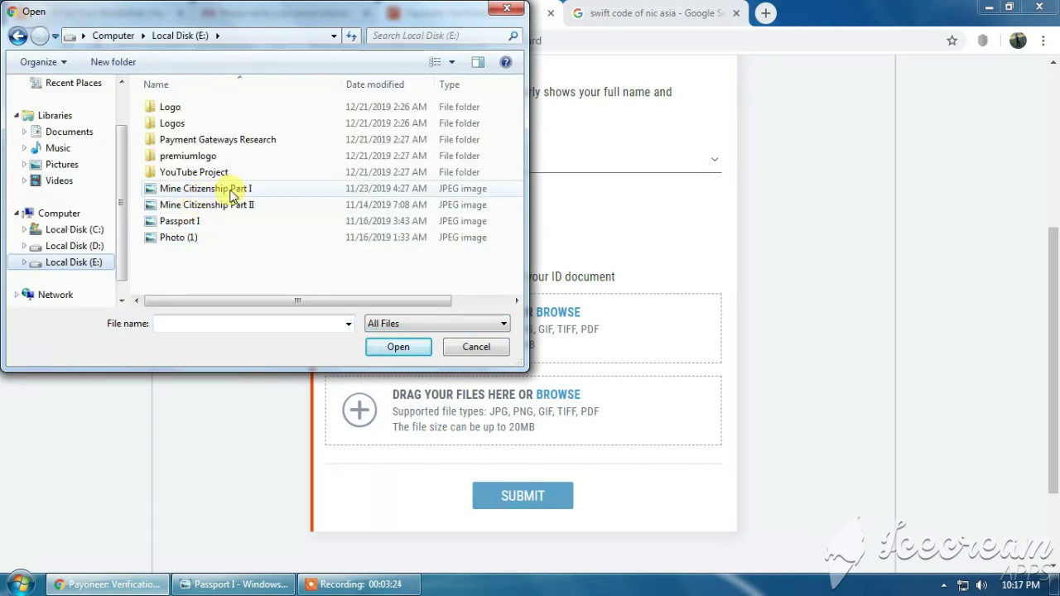
pyautogui.click(238, 189)
pyautogui.click(379, 347)
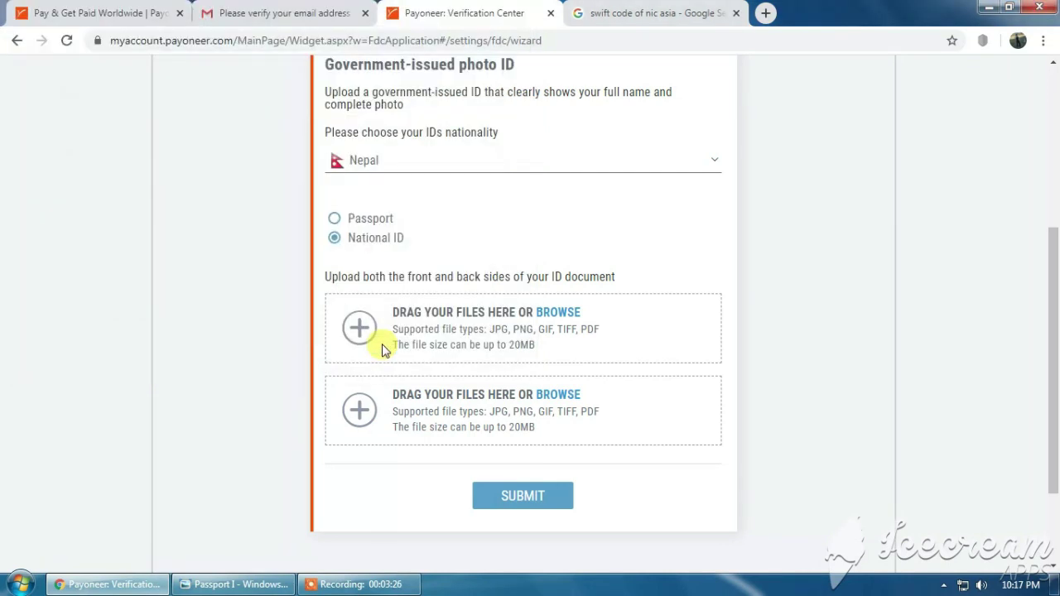
# Upload Mine Citizenship Part II as the back side and submit both ID images.
pyautogui.click(473, 317)
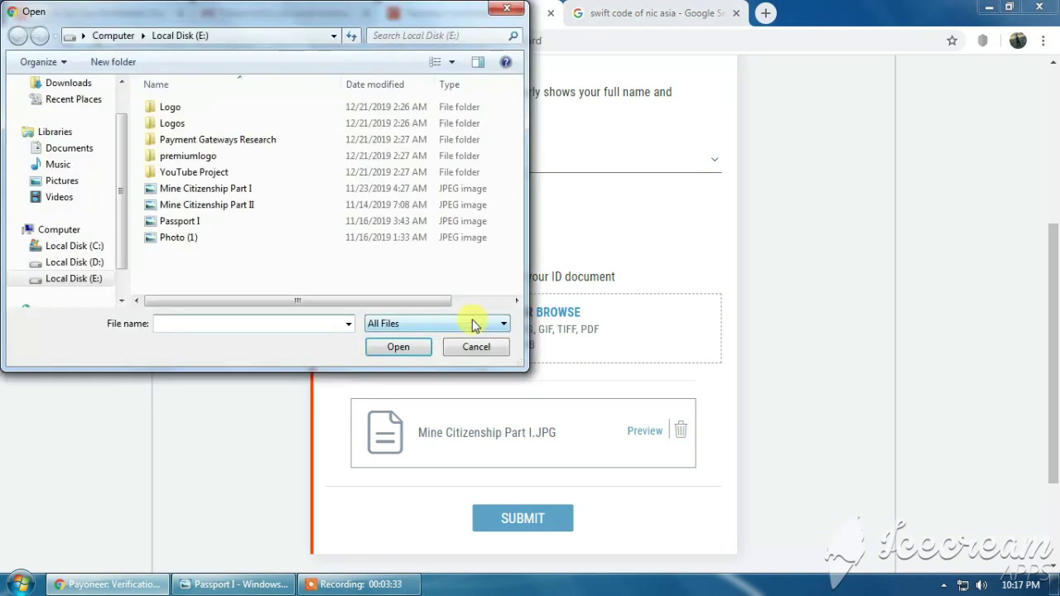
pyautogui.click(192, 207)
pyautogui.click(400, 348)
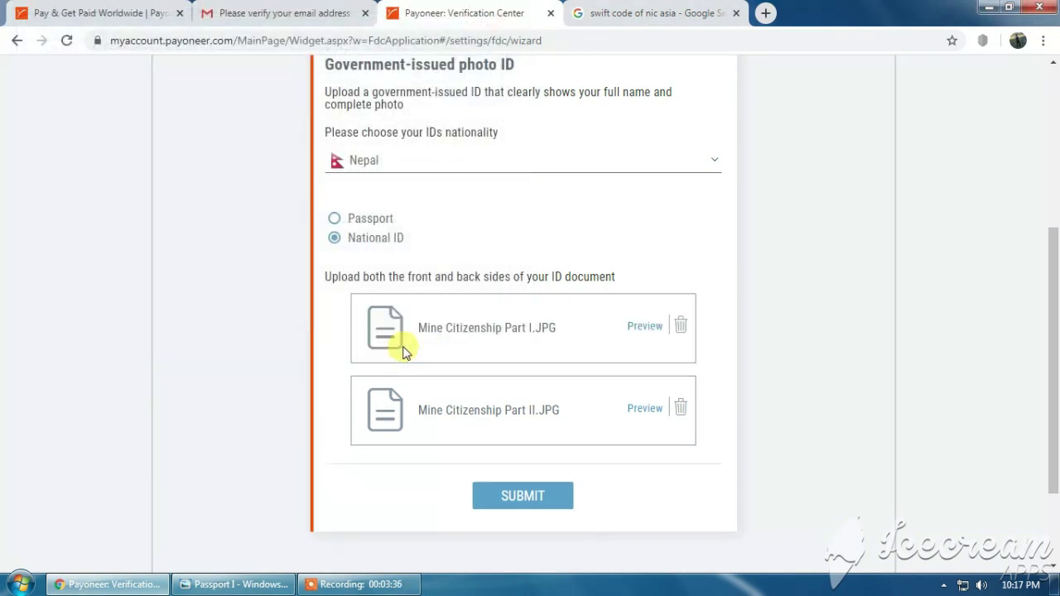
pyautogui.scroll(-3, 426, 343)
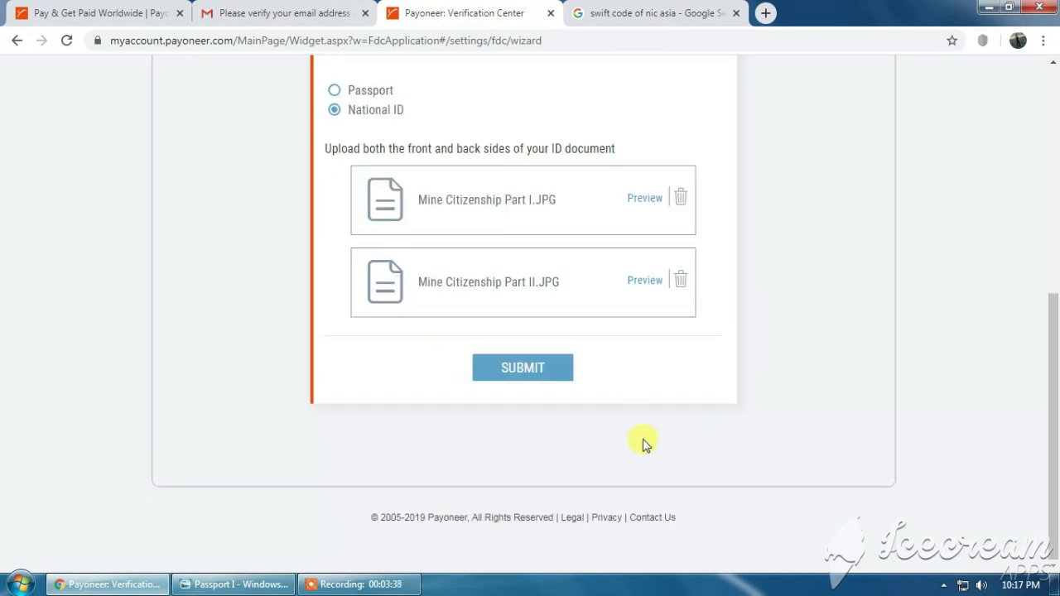
pyautogui.click(533, 366)
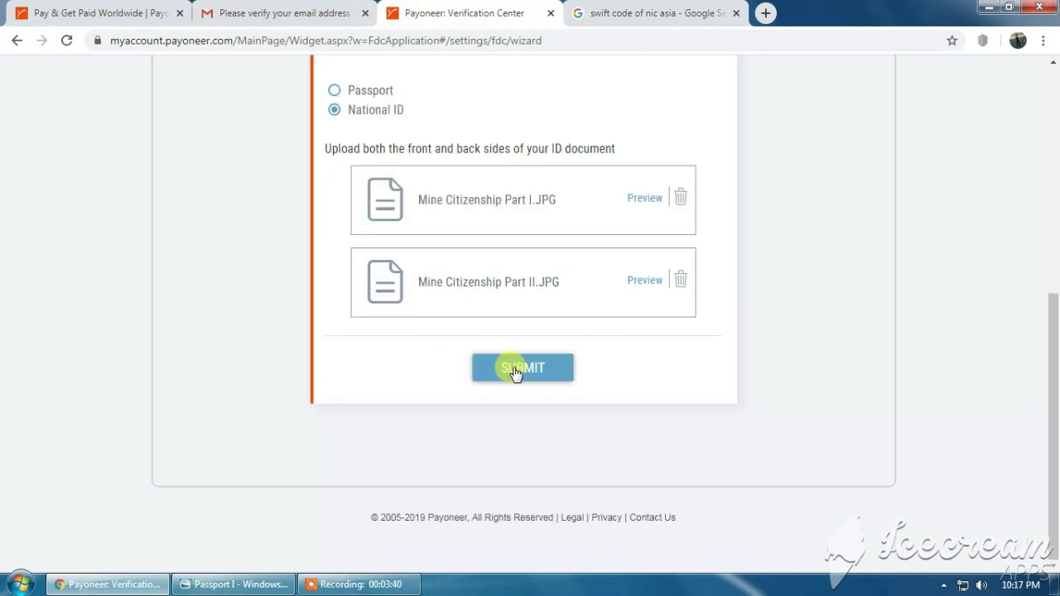
pyautogui.click(521, 370)
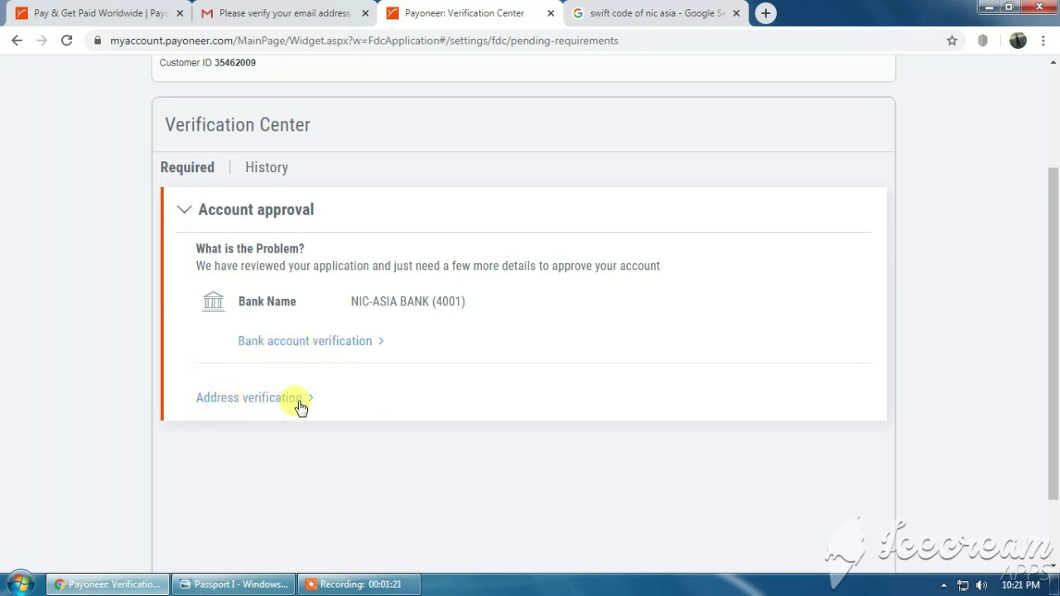
# Submit Passport I.JPG as the bank document for NIC-ASIA BANK account verification.
pyautogui.click(310, 345)
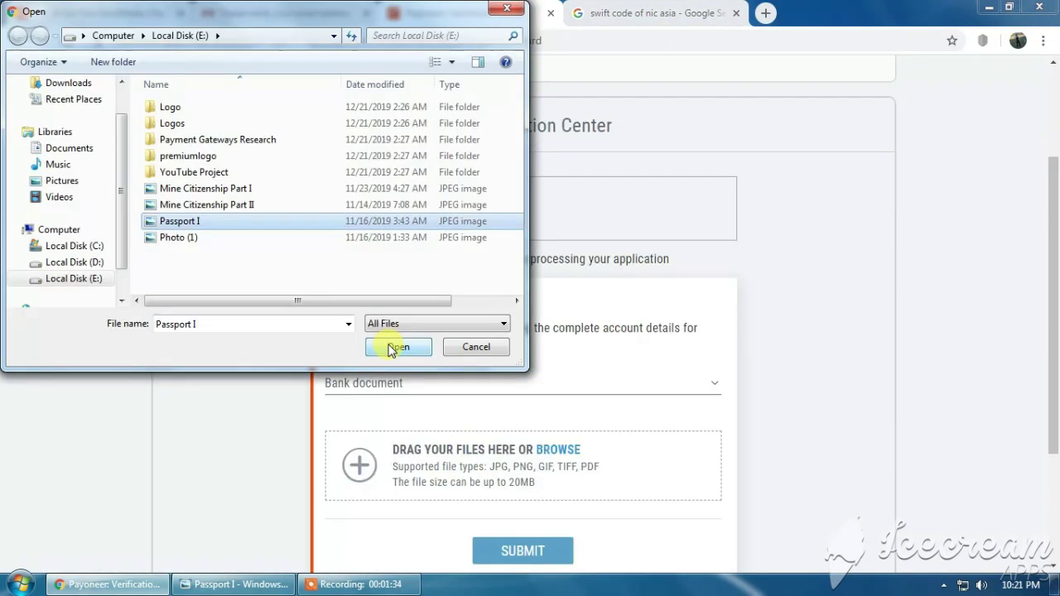
pyautogui.click(393, 348)
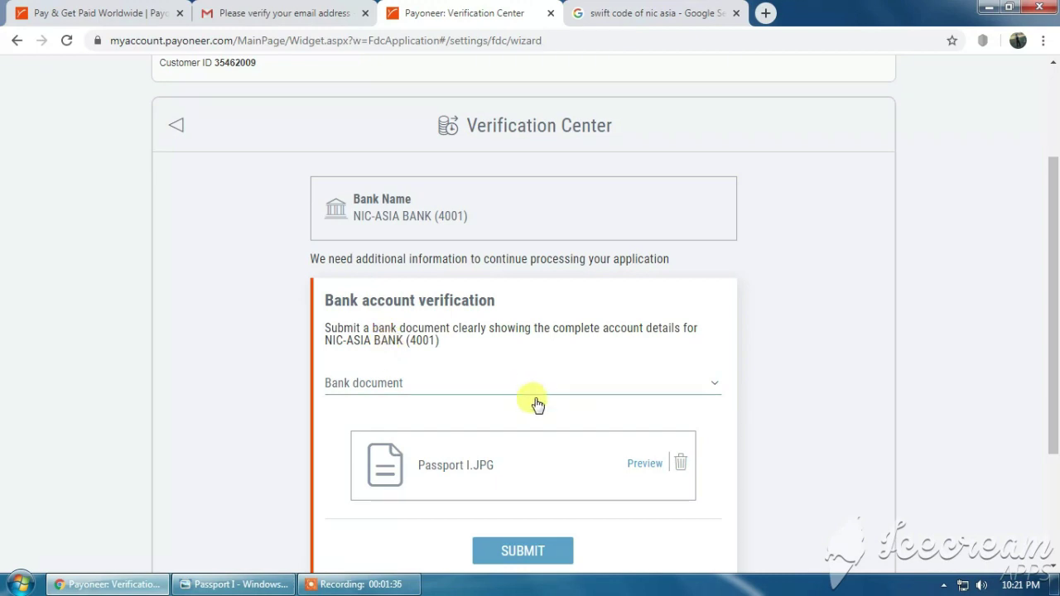
pyautogui.click(524, 552)
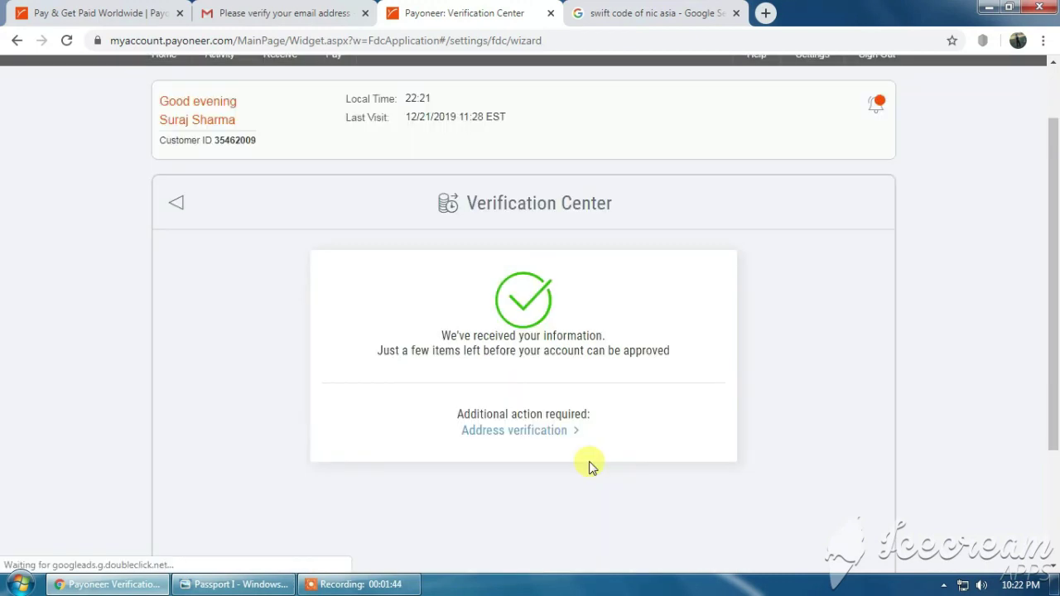
pyautogui.click(538, 431)
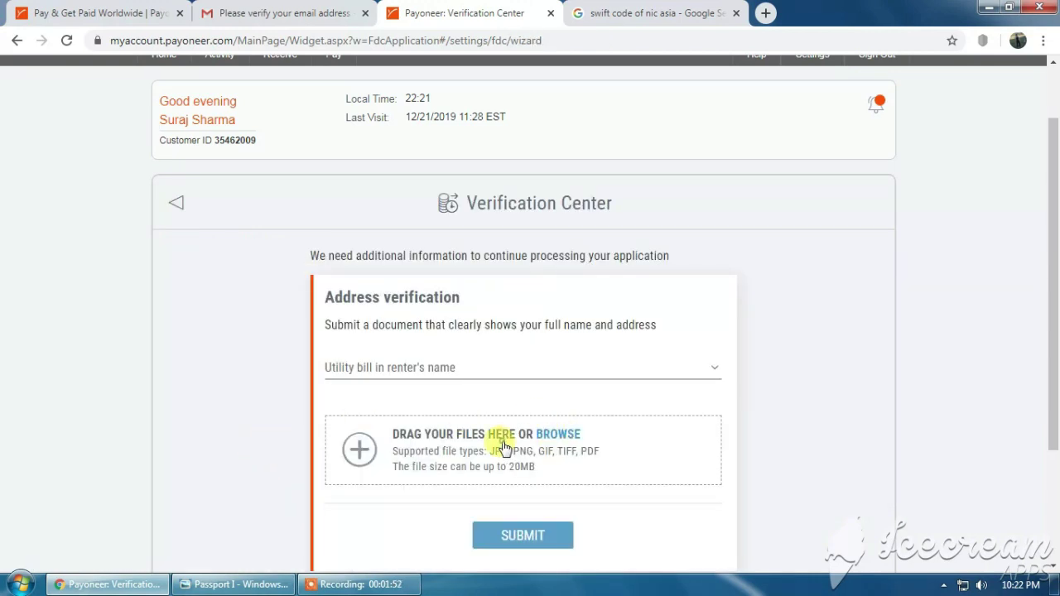
# Upload Mine Citizenship Part I.JPG as the address verification document and submit it.
pyautogui.click(504, 447)
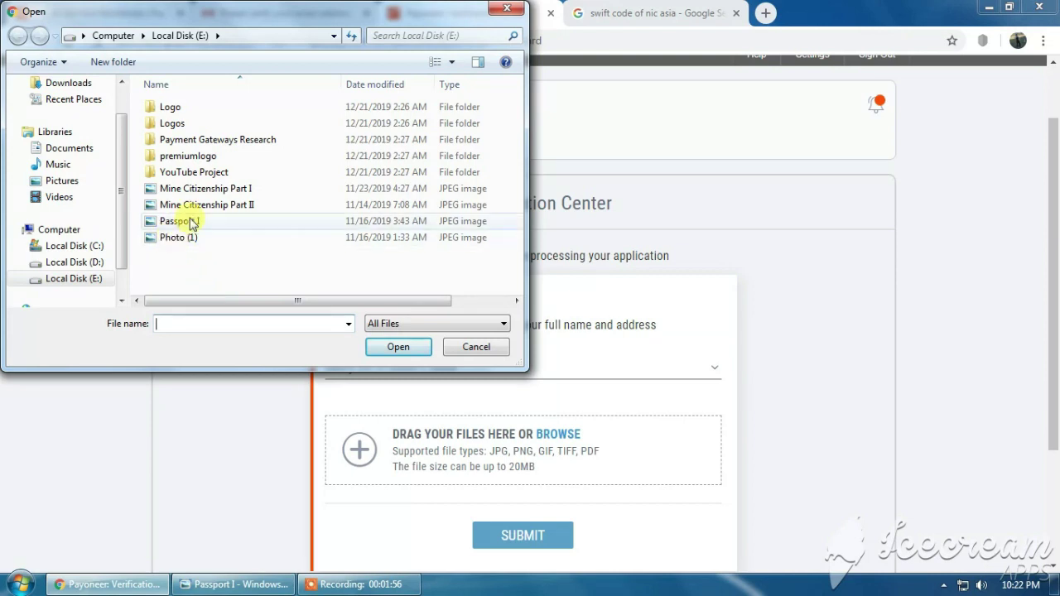
pyautogui.click(197, 189)
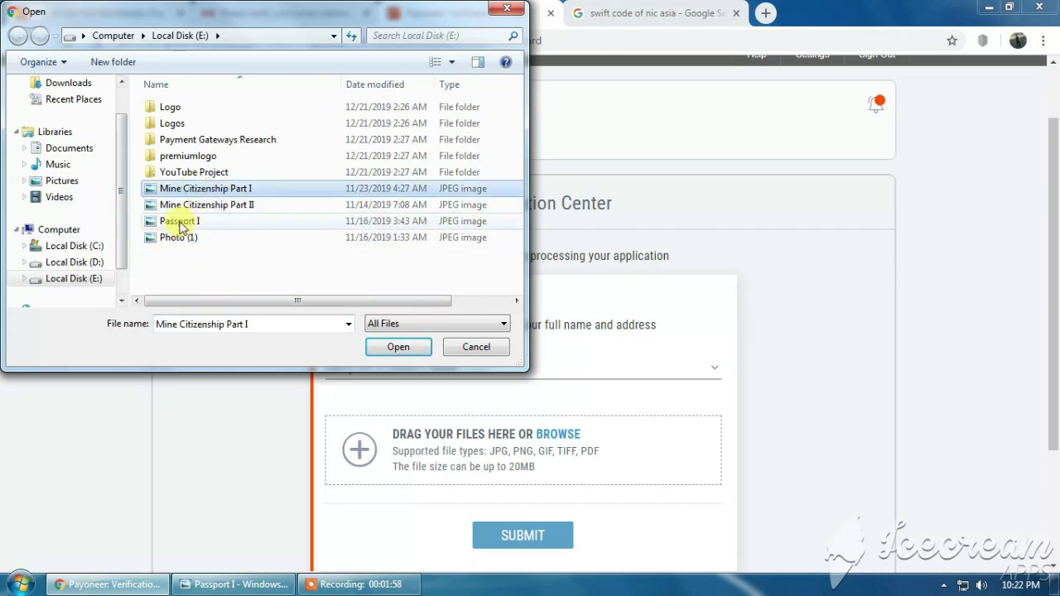
pyautogui.click(395, 347)
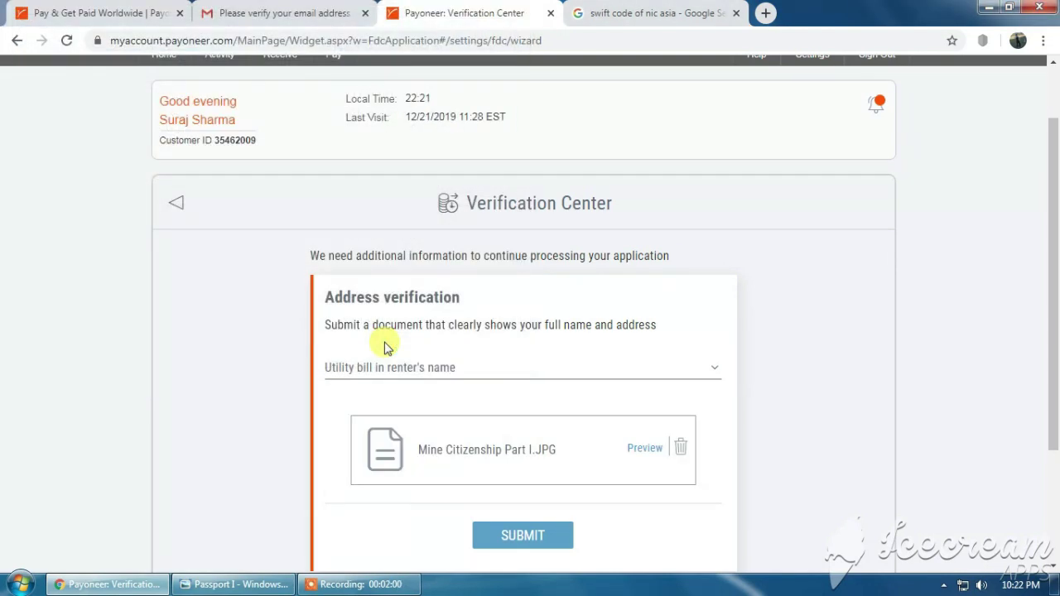
pyautogui.click(519, 534)
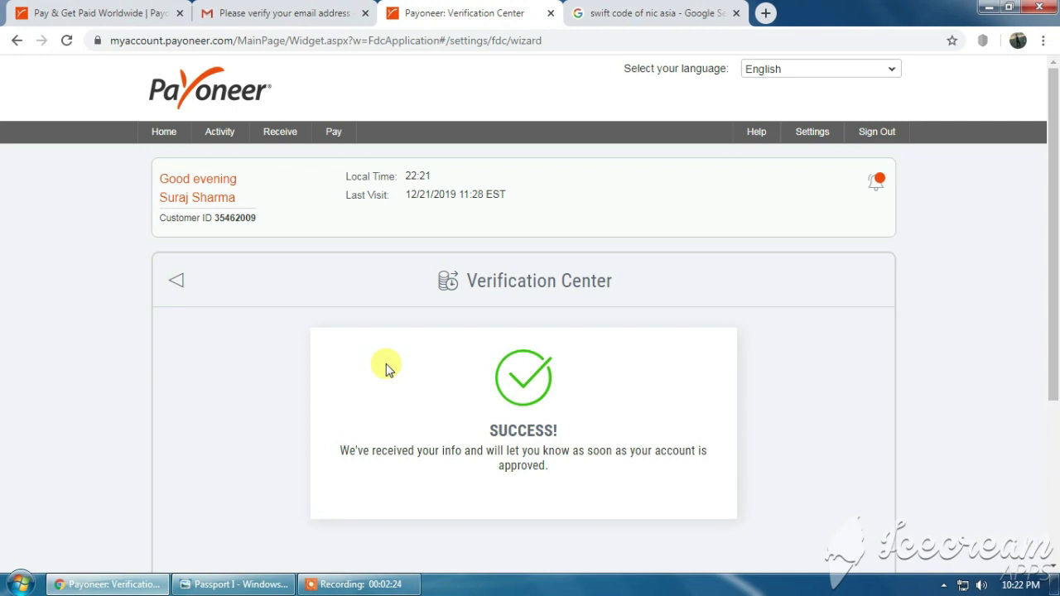
pyautogui.click(319, 9)
pyautogui.click(331, 37)
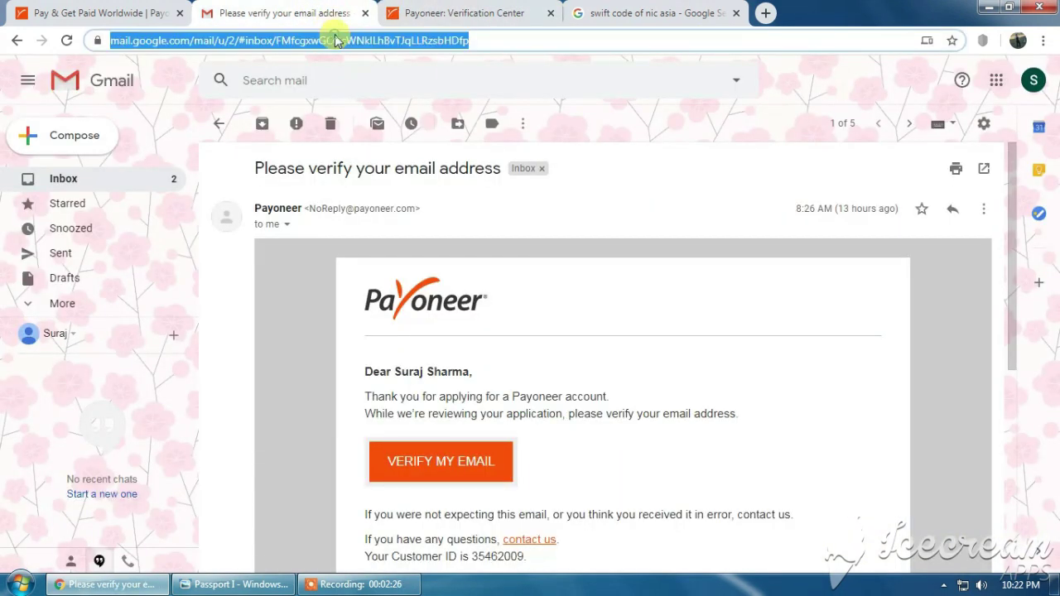
pyautogui.click(222, 125)
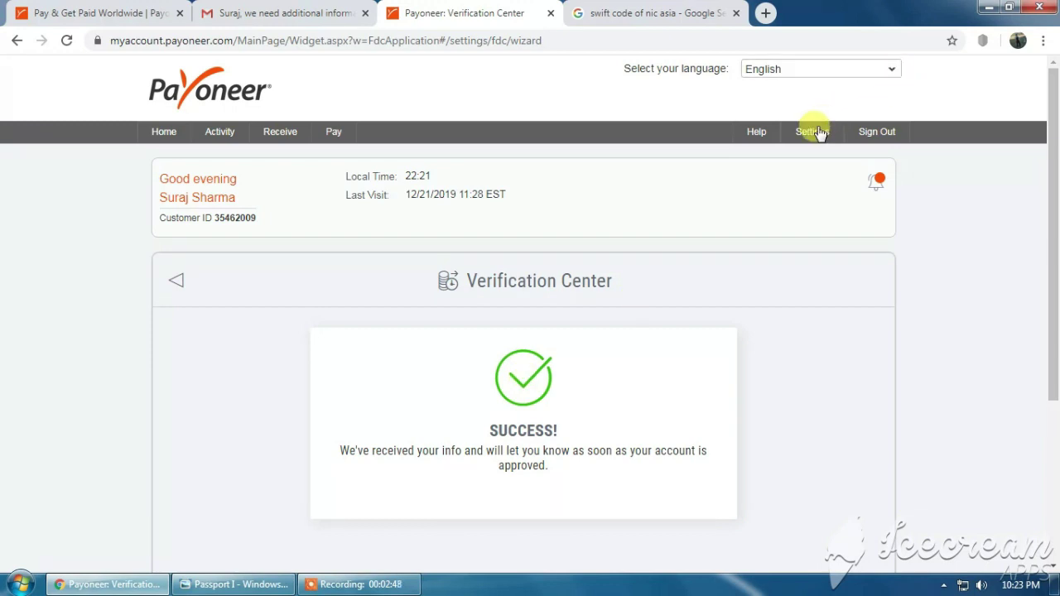
pyautogui.moveTo(807, 133)
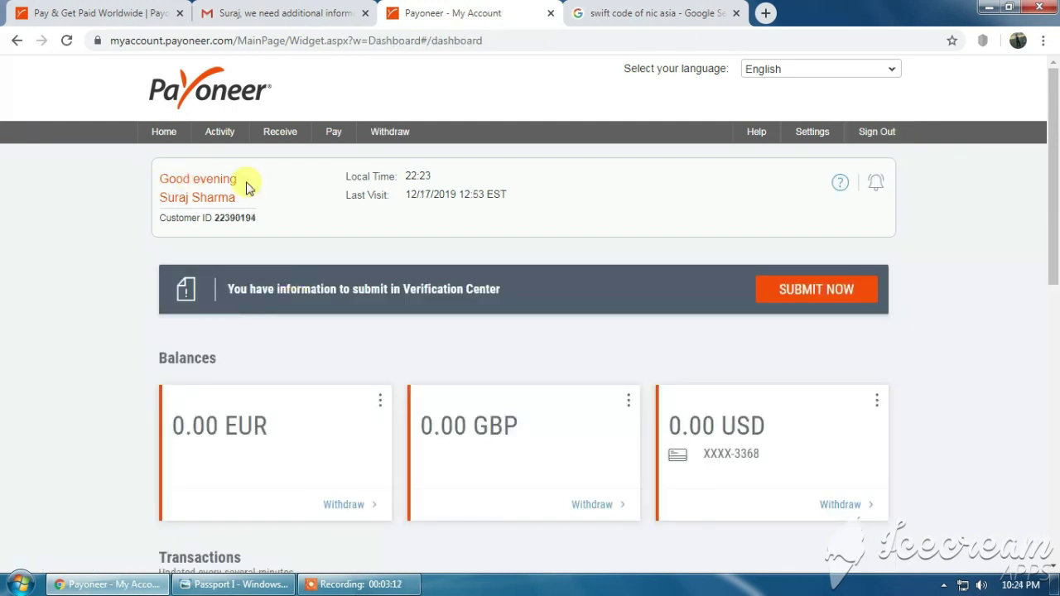
# Review the existing account's EUR, GBP and USD balances, card, and recent transactions on the dashboard.
pyautogui.scroll(-2, 946, 286)
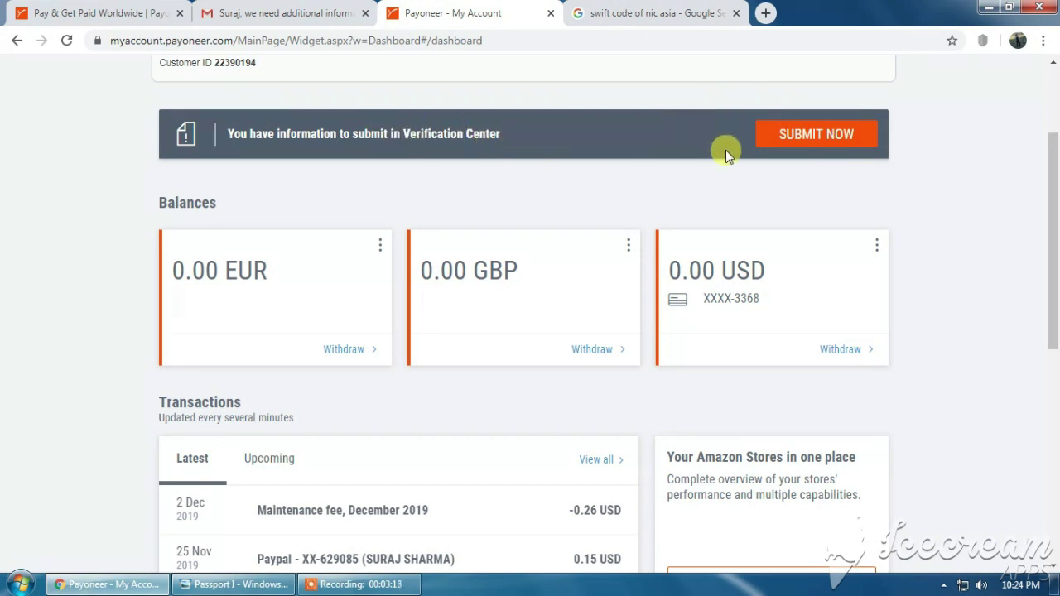
pyautogui.scroll(-1, 732, 162)
pyautogui.moveTo(759, 221)
pyautogui.mouseDown()
pyautogui.moveTo(734, 217)
pyautogui.moveTo(747, 207)
pyautogui.mouseUp()
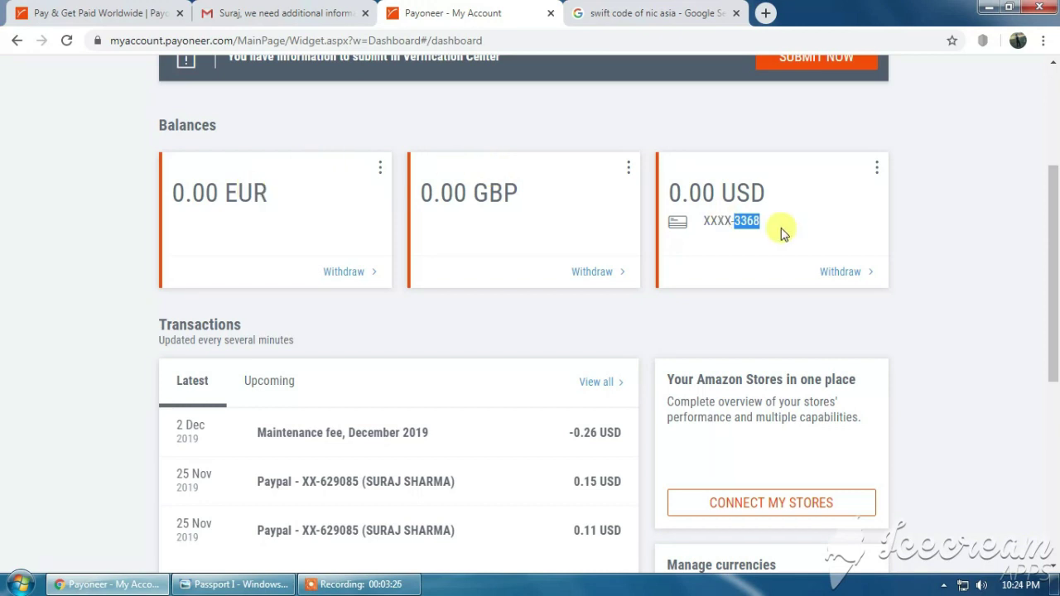
pyautogui.scroll(-1, 484, 386)
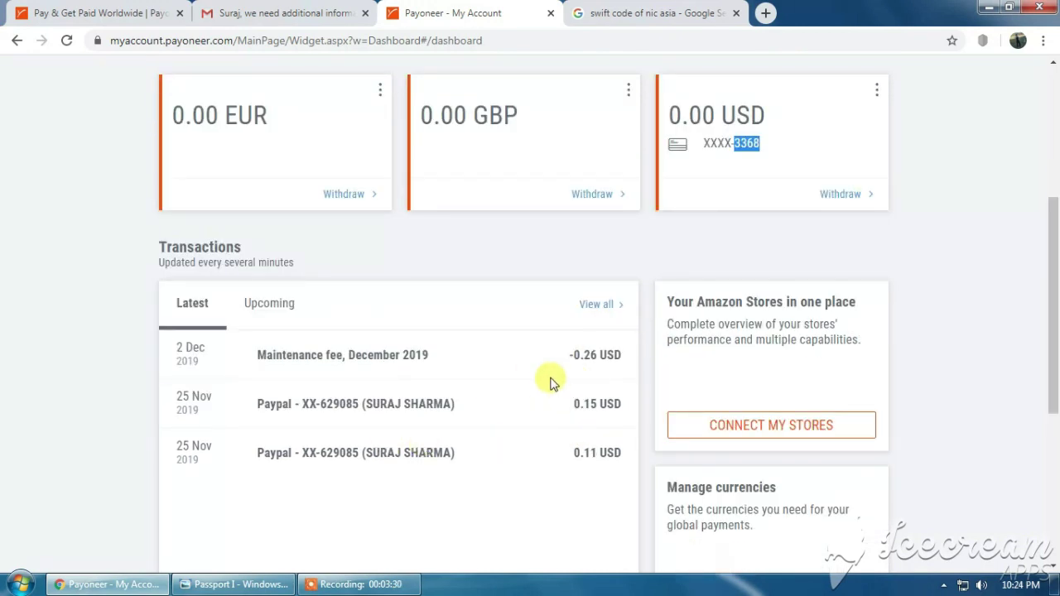
pyautogui.scroll(4, 549, 379)
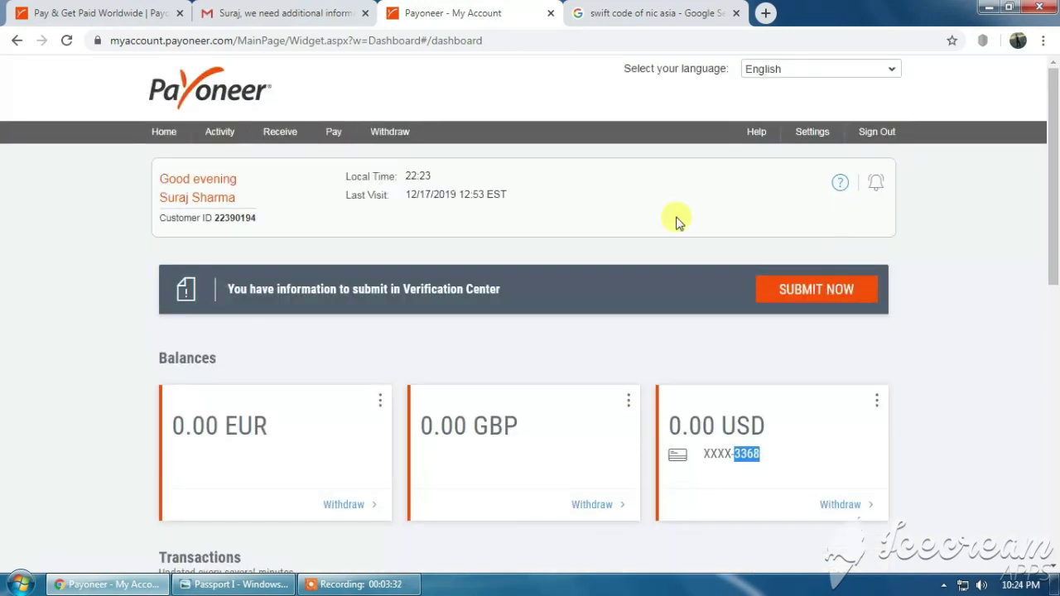
pyautogui.moveTo(810, 134)
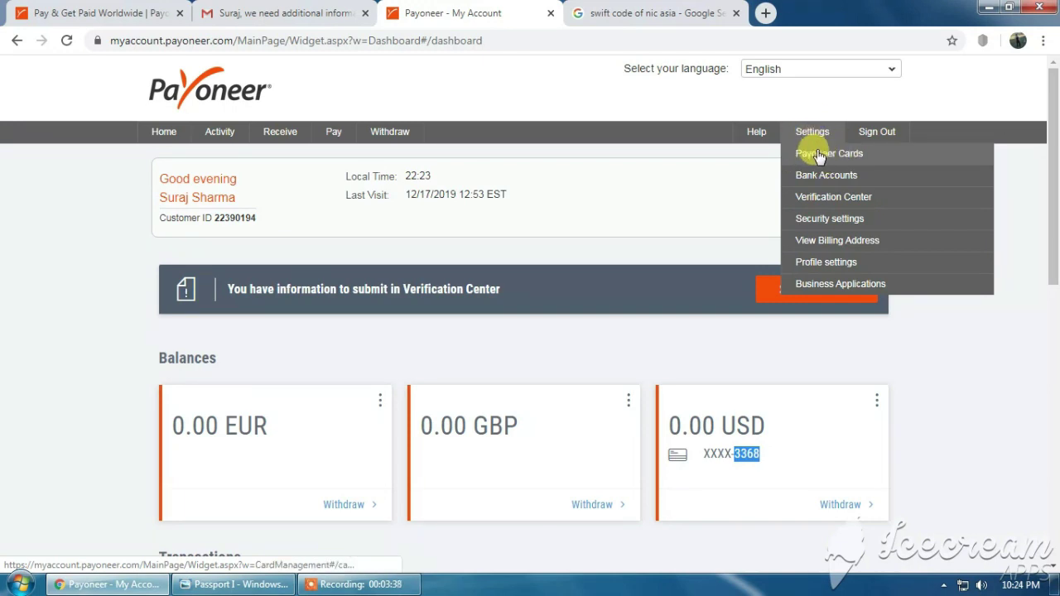
# Open Payoneer Cards from Settings to view the active USD card expiring 11/22.
pyautogui.click(831, 154)
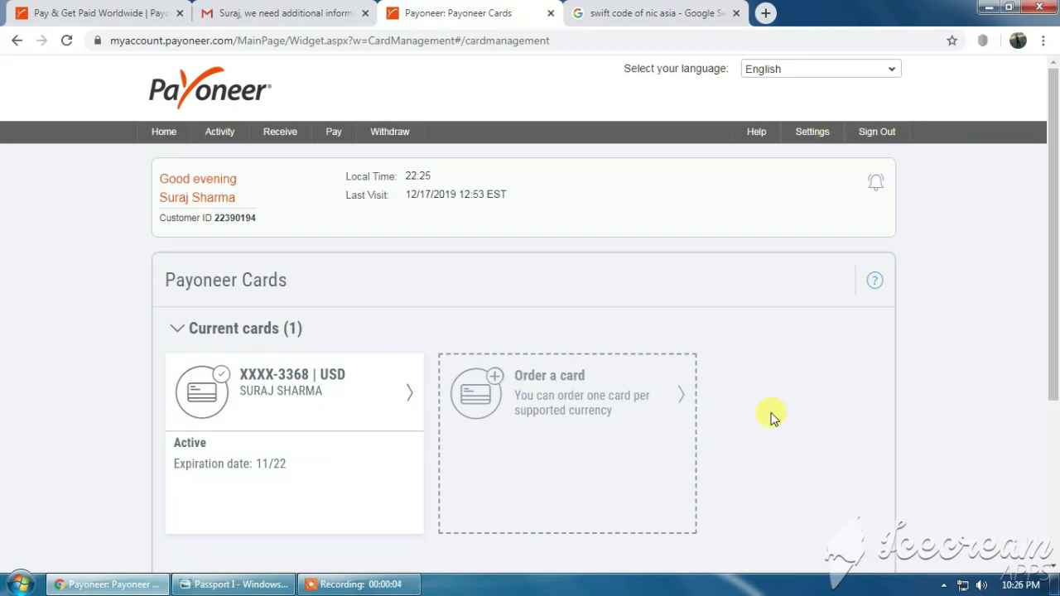
pyautogui.moveTo(802, 141)
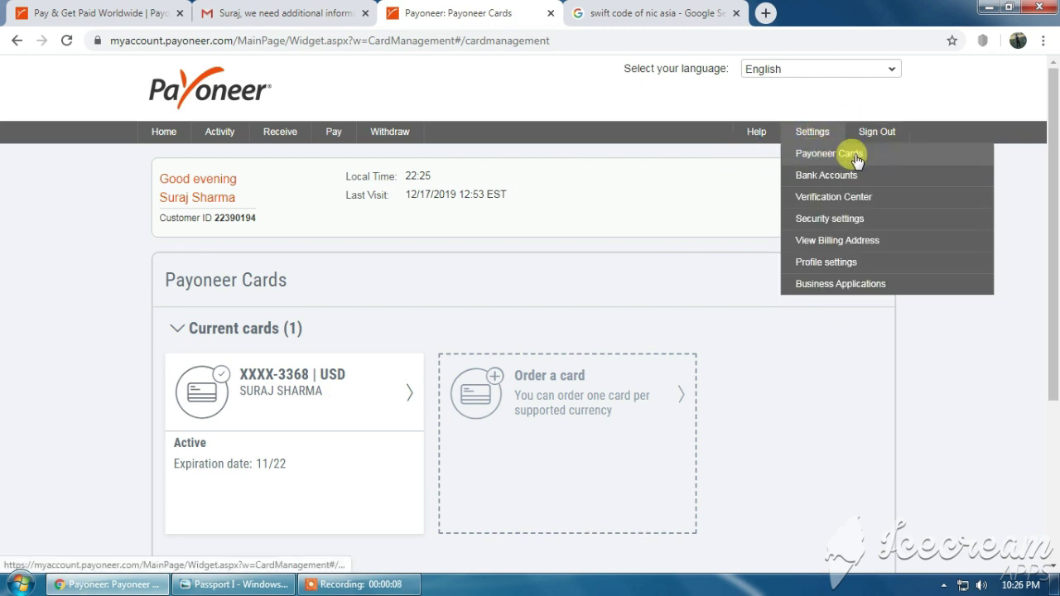